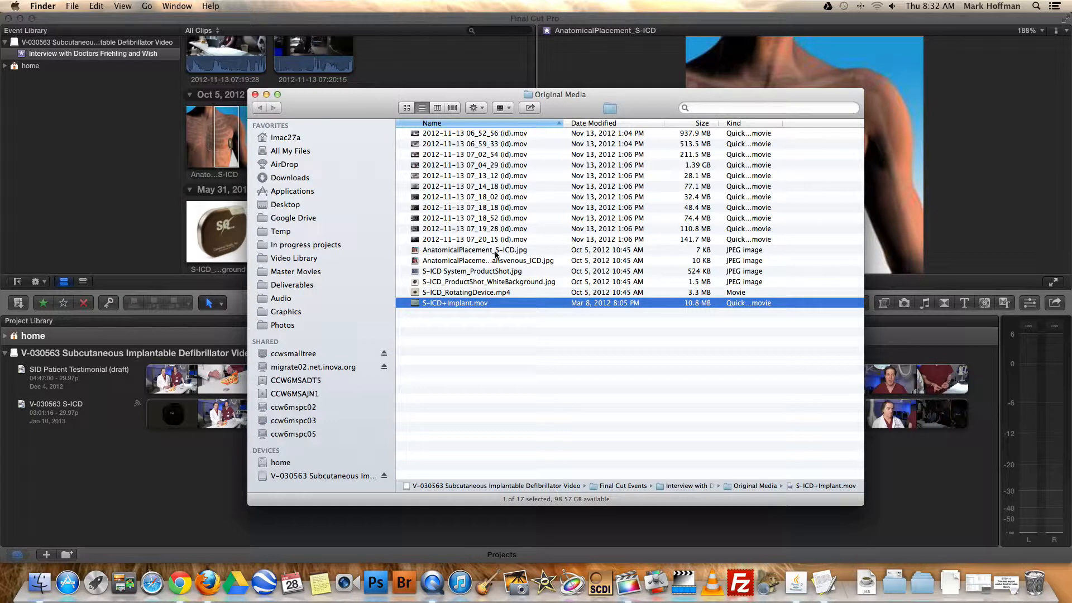
Copy the six non-interview media files in Original Media, from AnatomicalPlacement_S-ICD.jpg through S-ICD+Implant.mov
shift+click(510, 254)
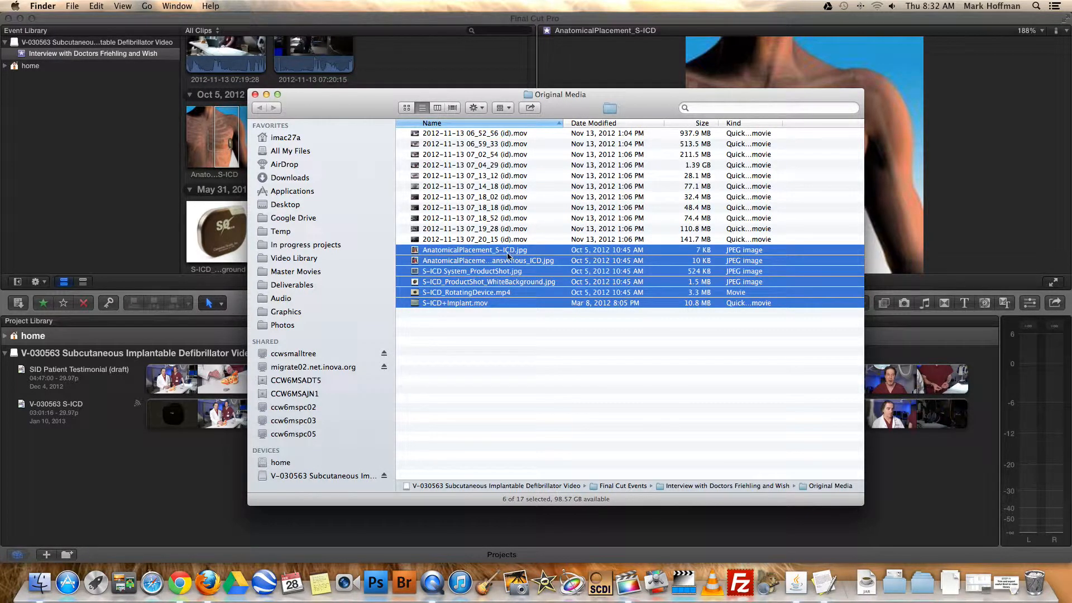
right_click(508, 256)
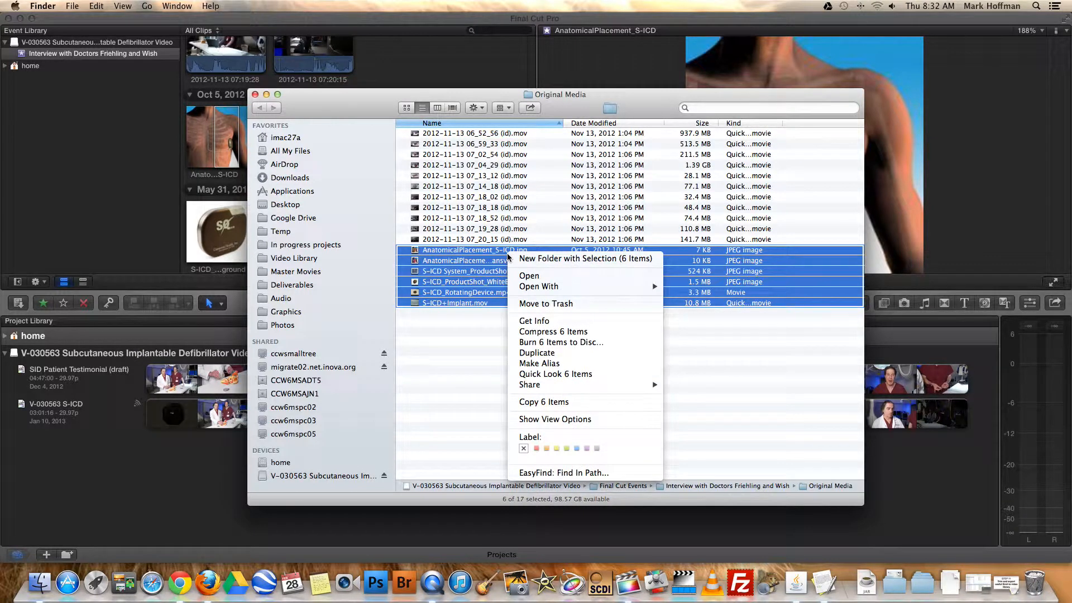
click(546, 401)
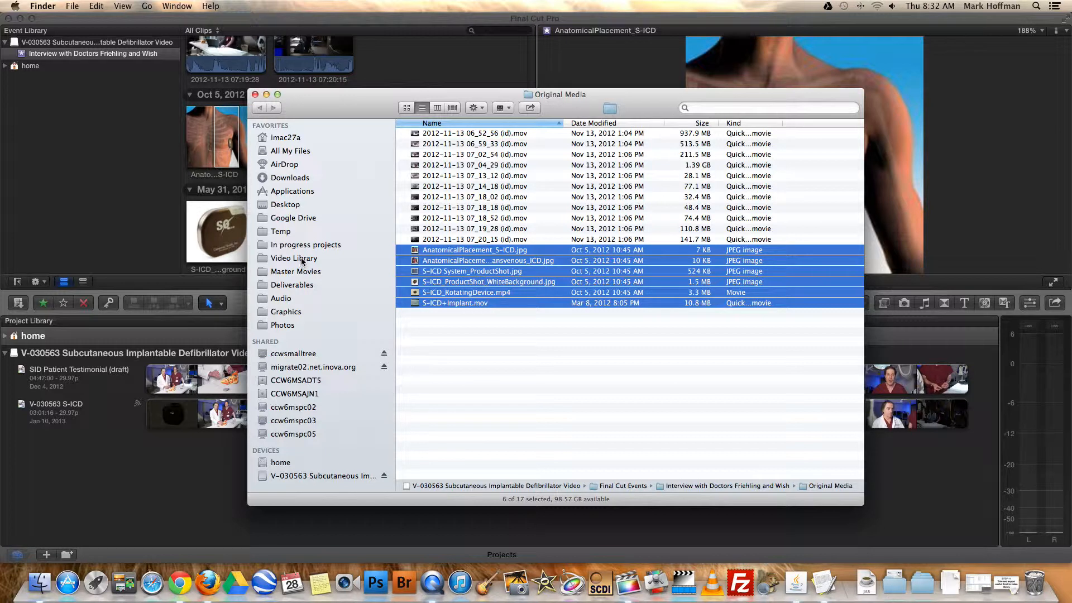
Open the Heart Cardiac folder inside B Roll in the Video Library and widen its Name column
super+click(294, 257)
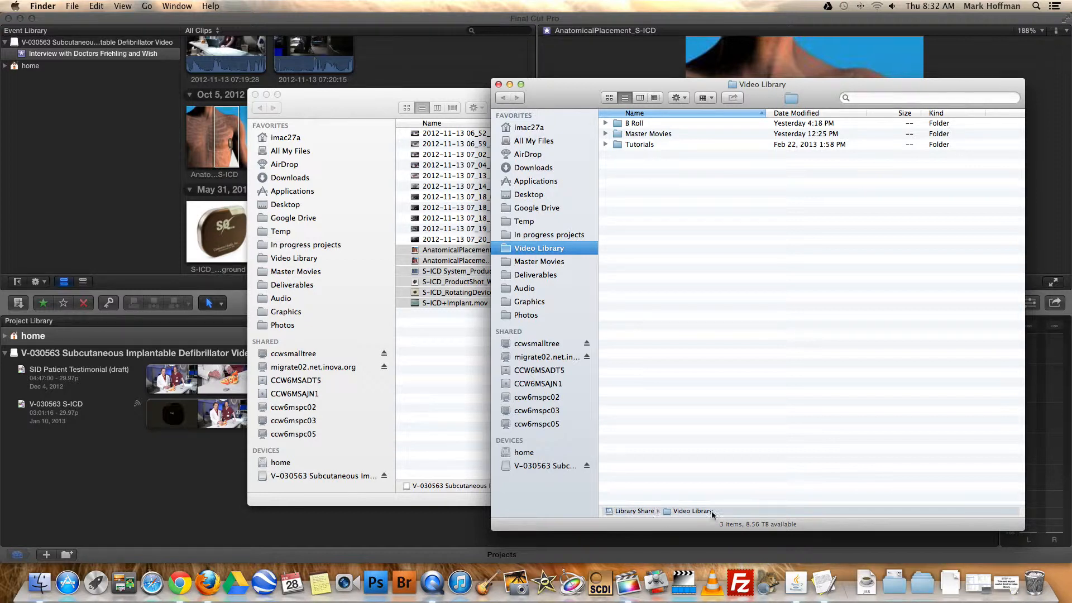
click(621, 123)
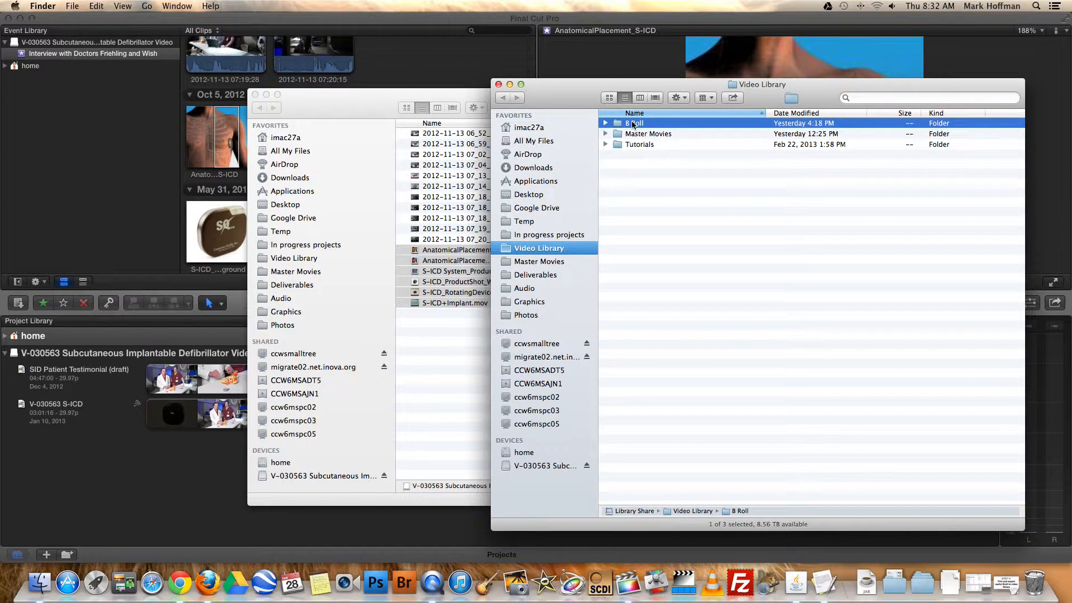
double_click(609, 124)
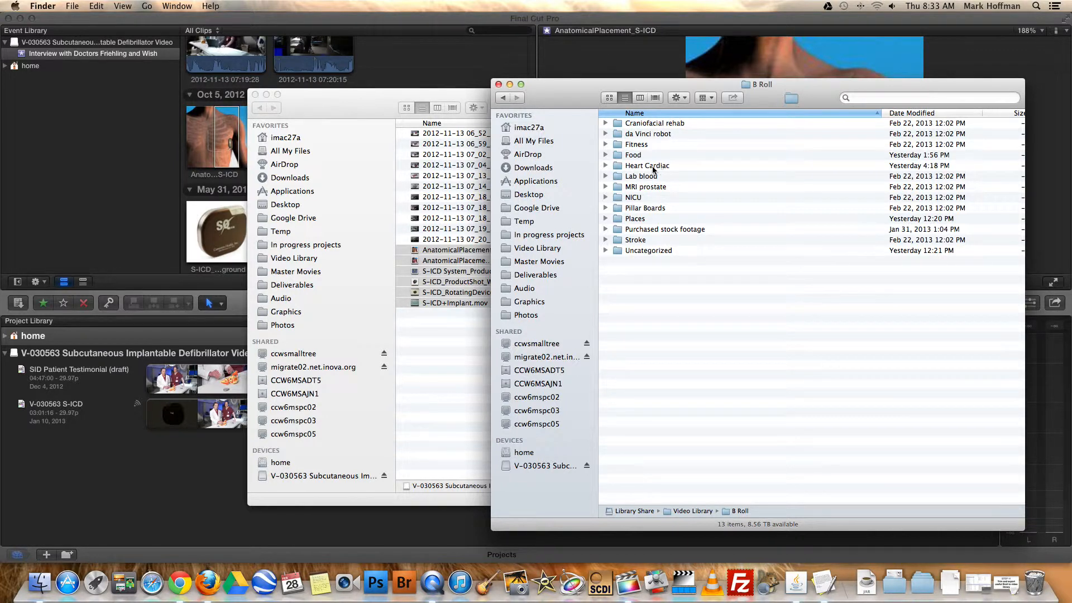
double_click(619, 169)
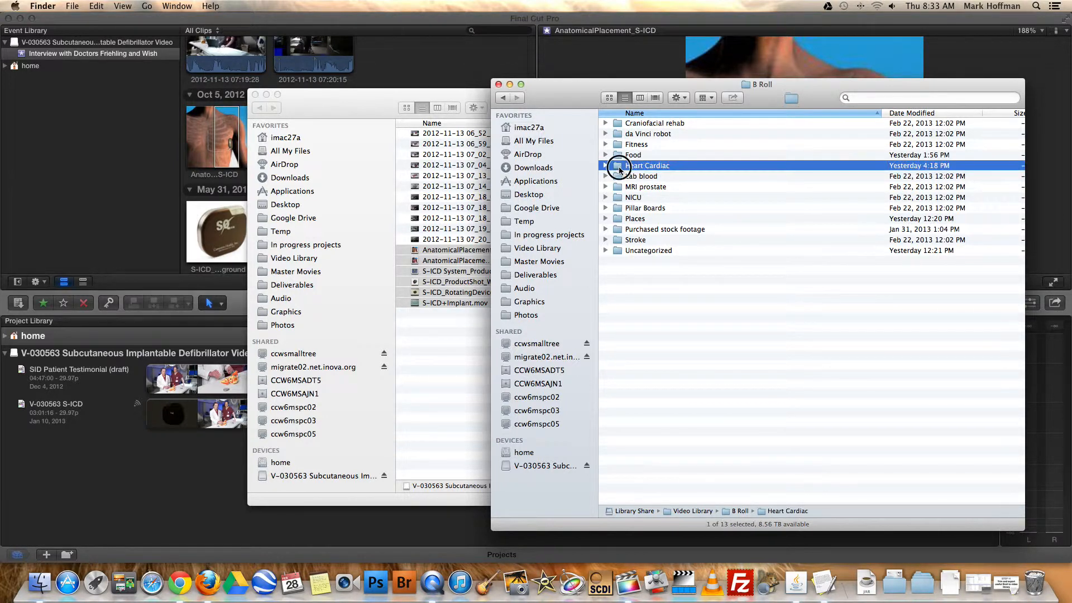
drag(763, 114, 864, 120)
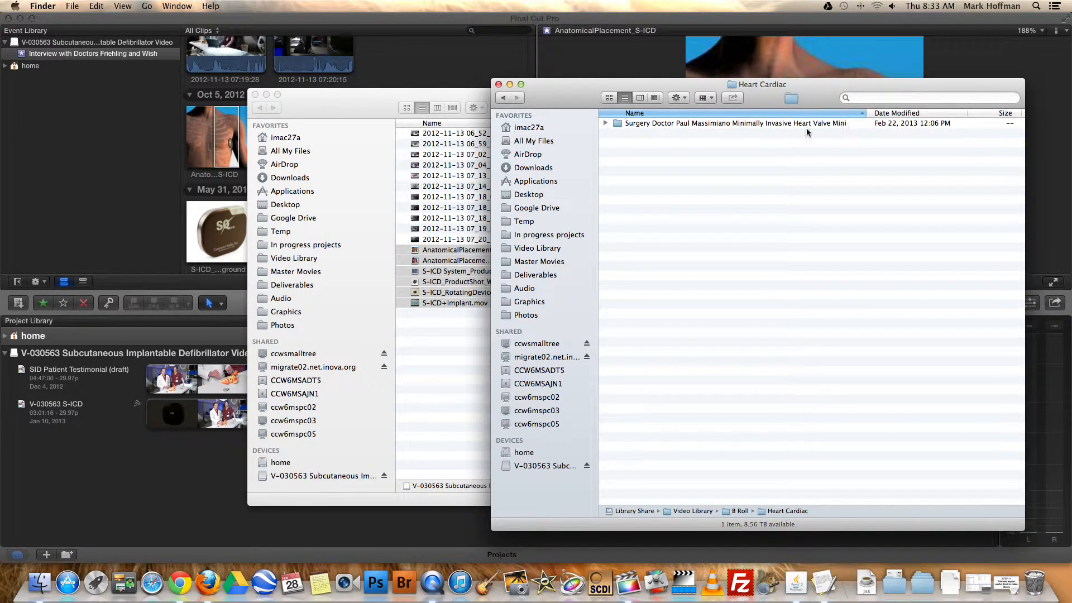
Create a folder named "Subcutaneous Implantable Defibrillator S-ICD" in Heart Cardiac
right_click(659, 158)
click(682, 165)
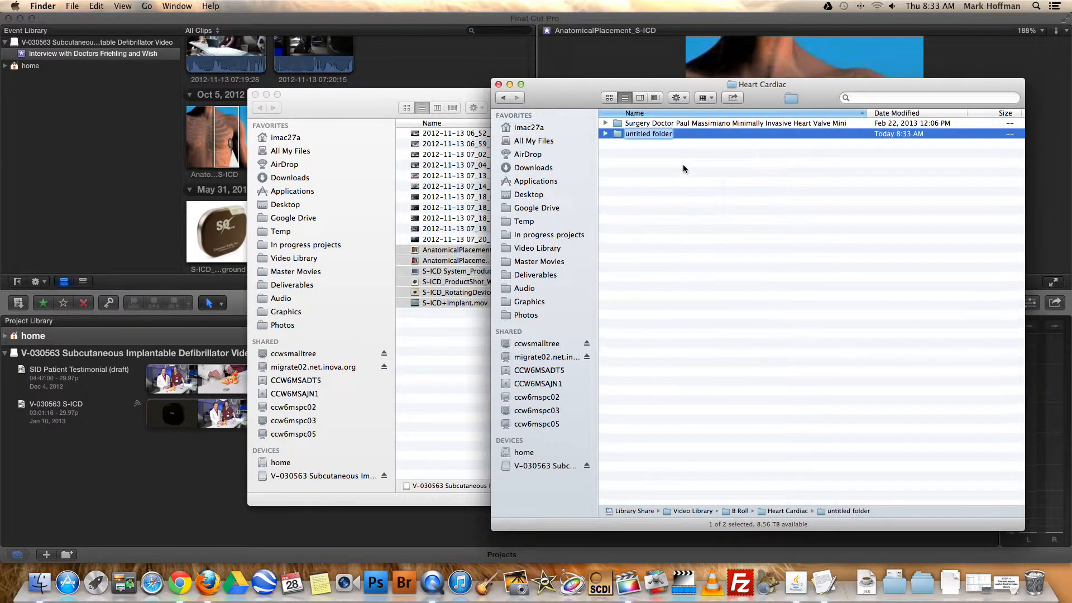
click(665, 135)
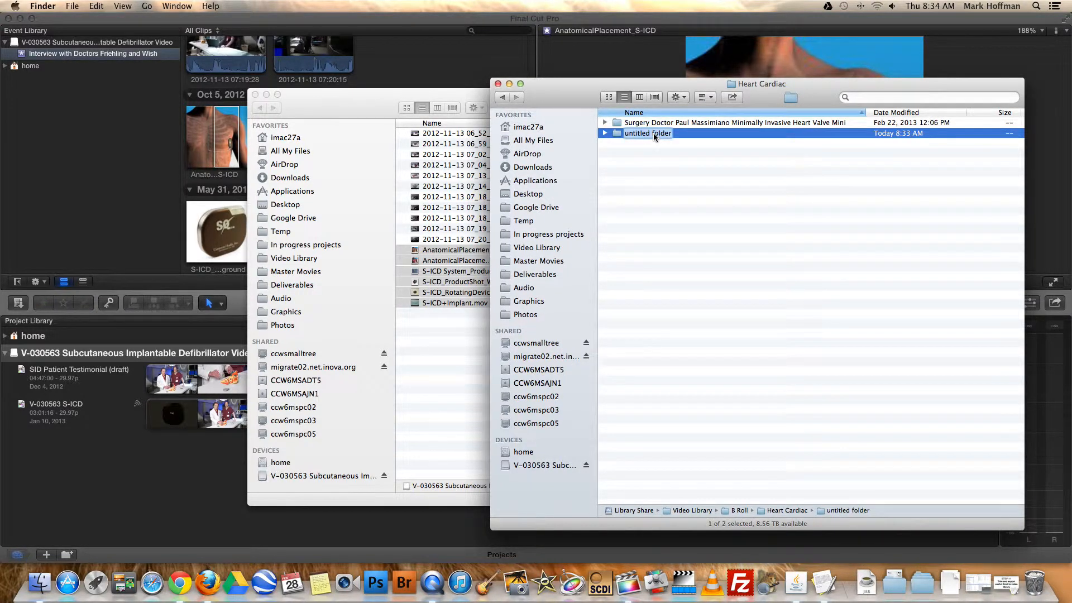
key(super+v)
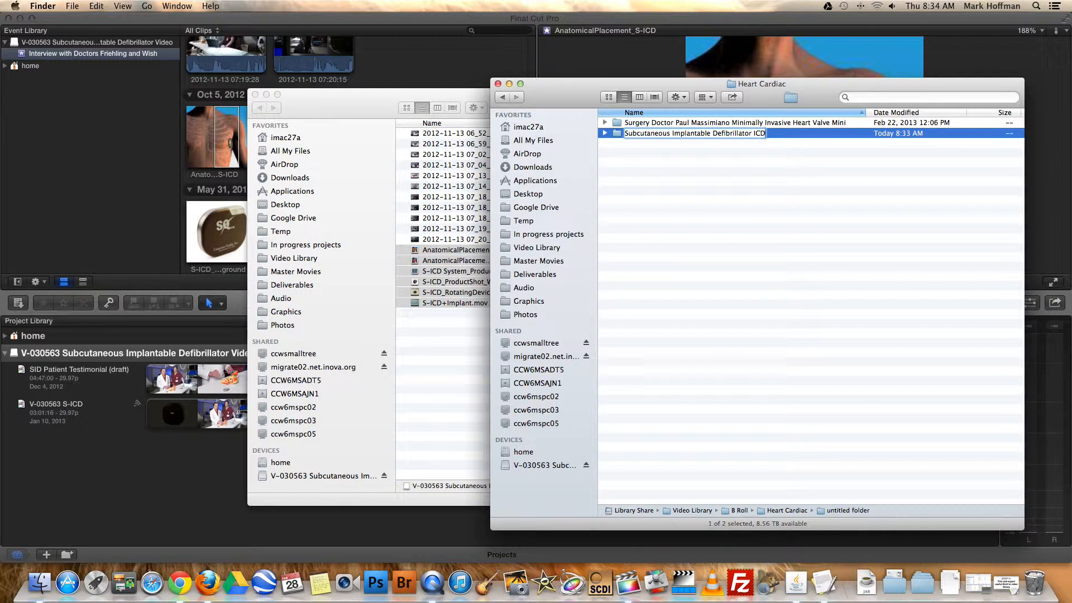
text(S-)
key(Return)
Paste the six copied files into the Subcutaneous Implantable Defibrillator S-ICD folder and widen its Name column
double_click(661, 123)
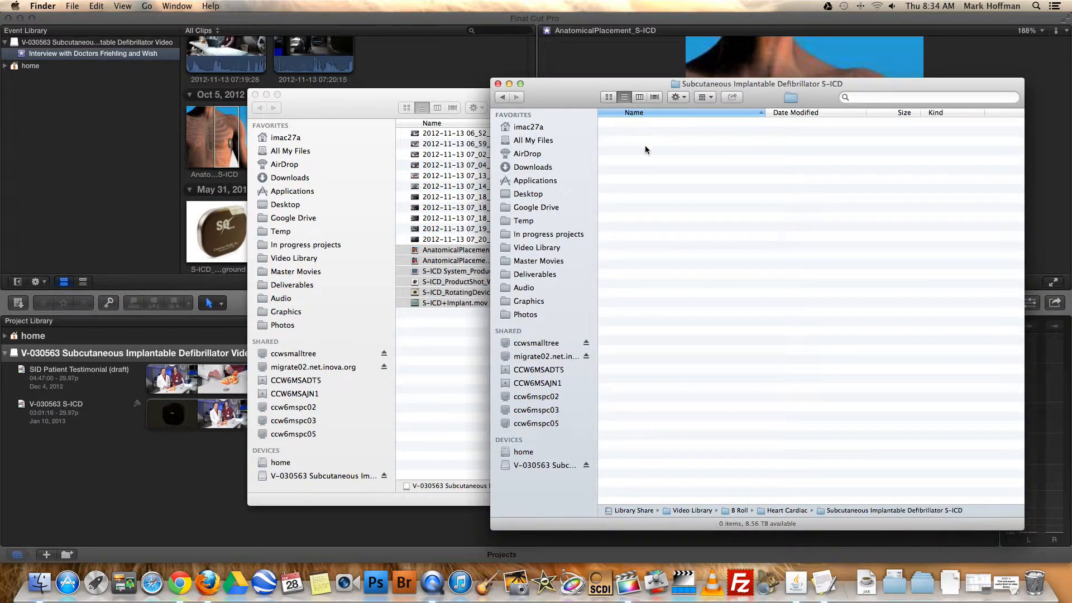
right_click(645, 145)
click(619, 144)
right_click(738, 202)
click(789, 243)
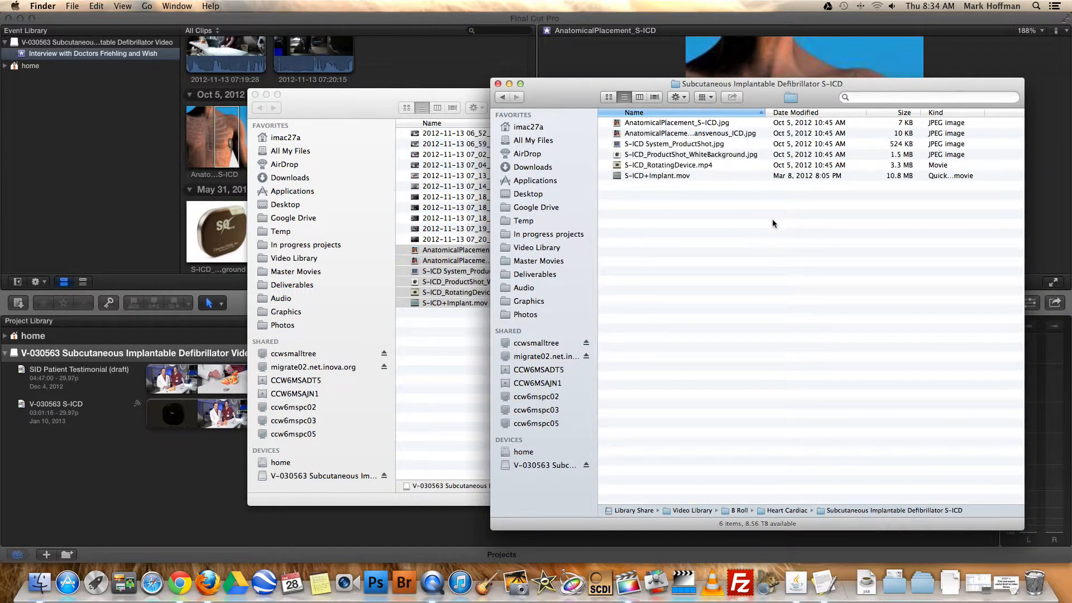
click(451, 349)
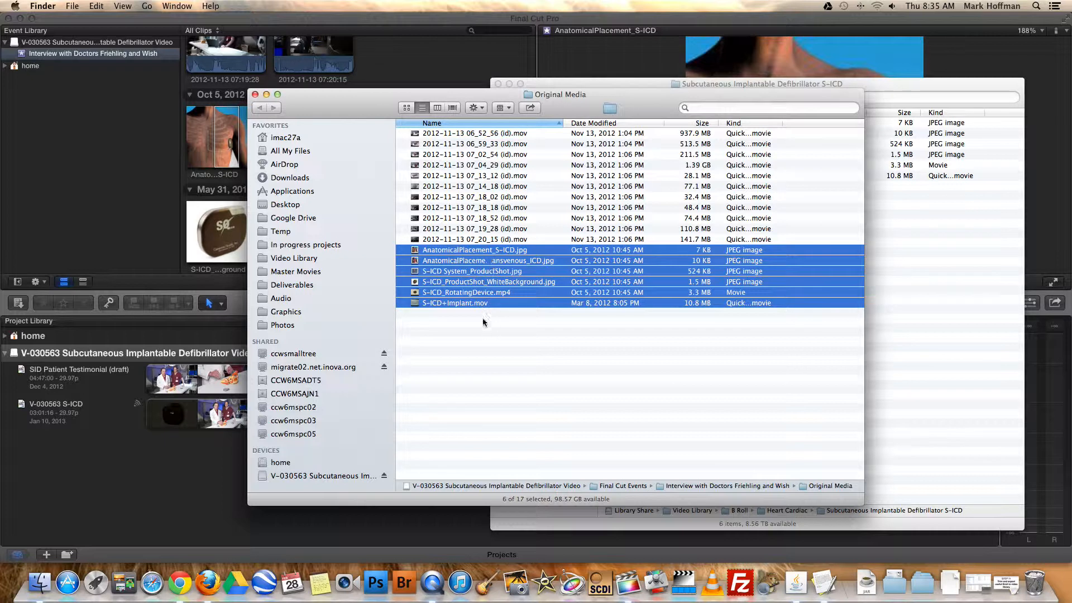
click(961, 227)
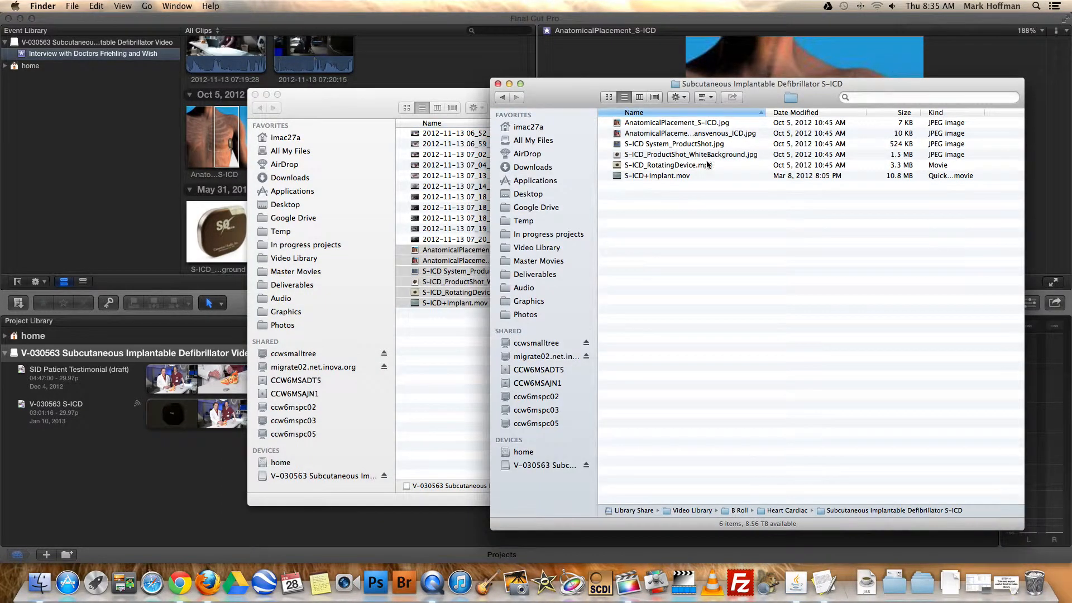
drag(759, 116, 792, 114)
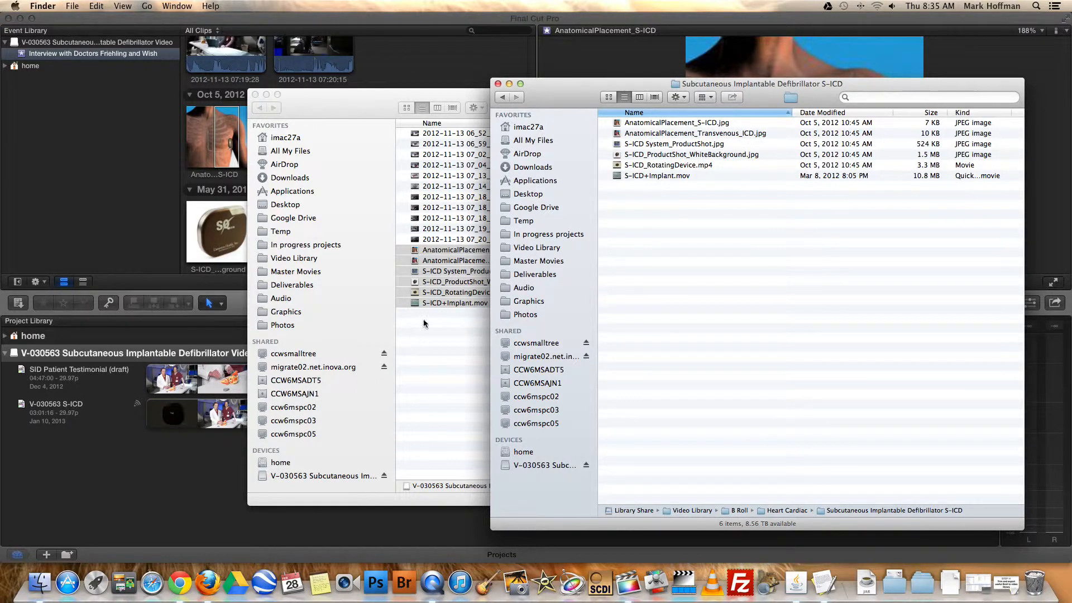
click(436, 301)
click(497, 221)
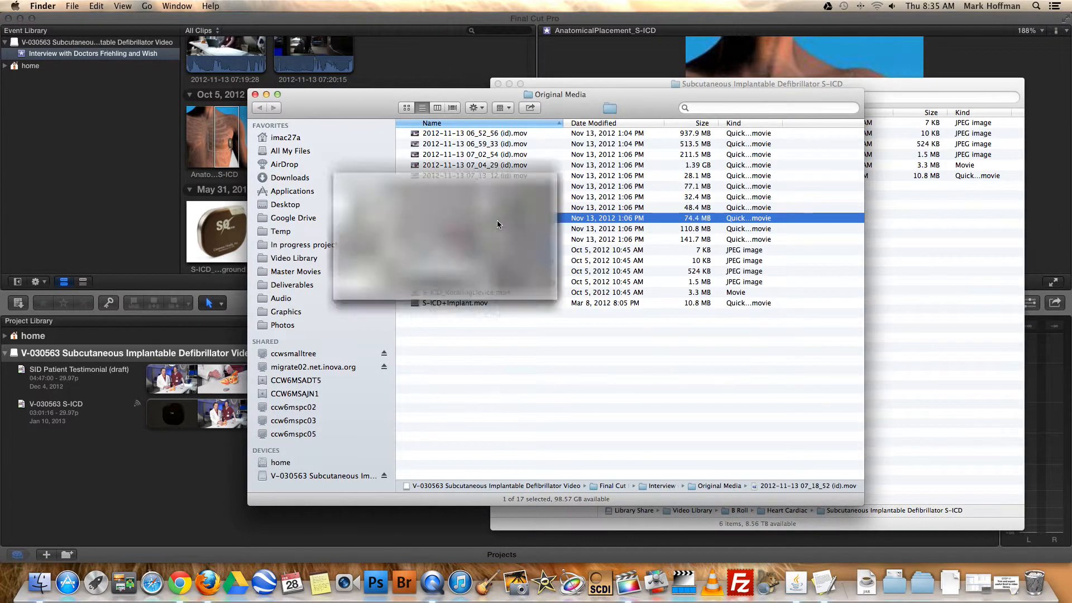
key(space)
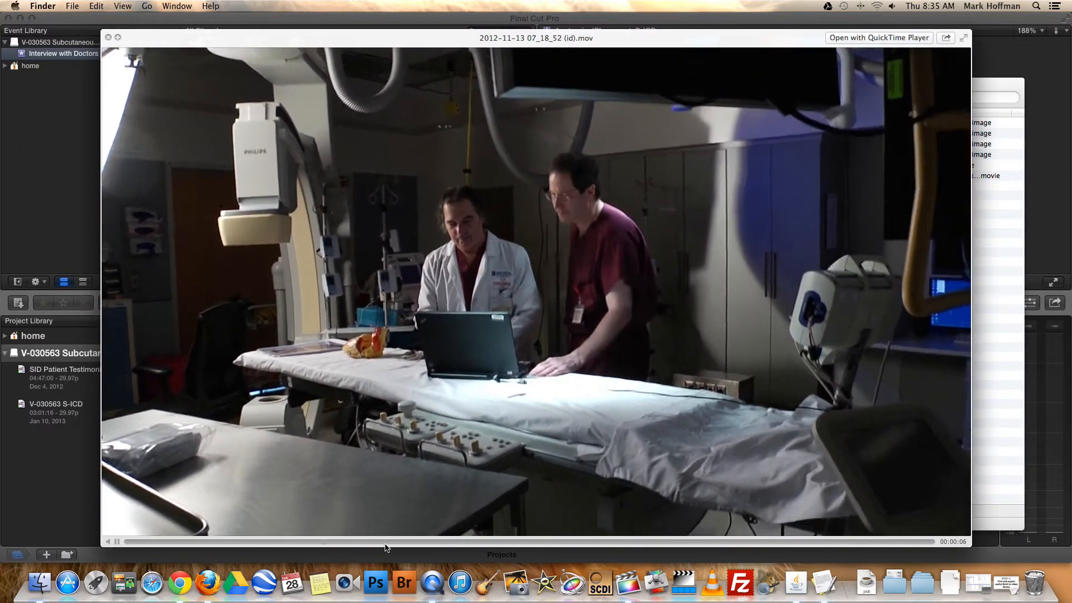
drag(385, 548, 637, 547)
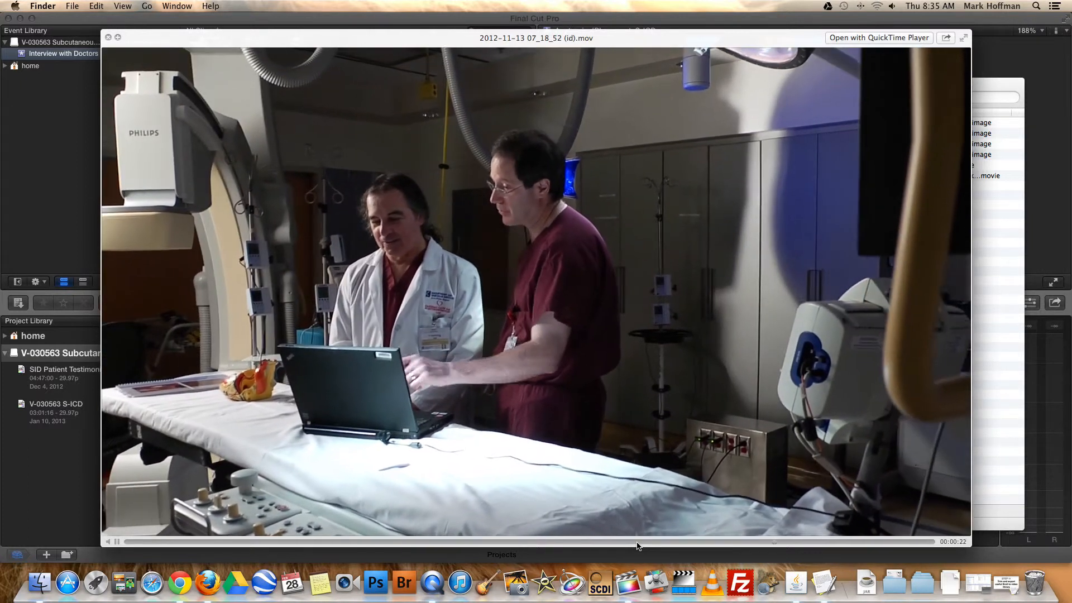
key(space)
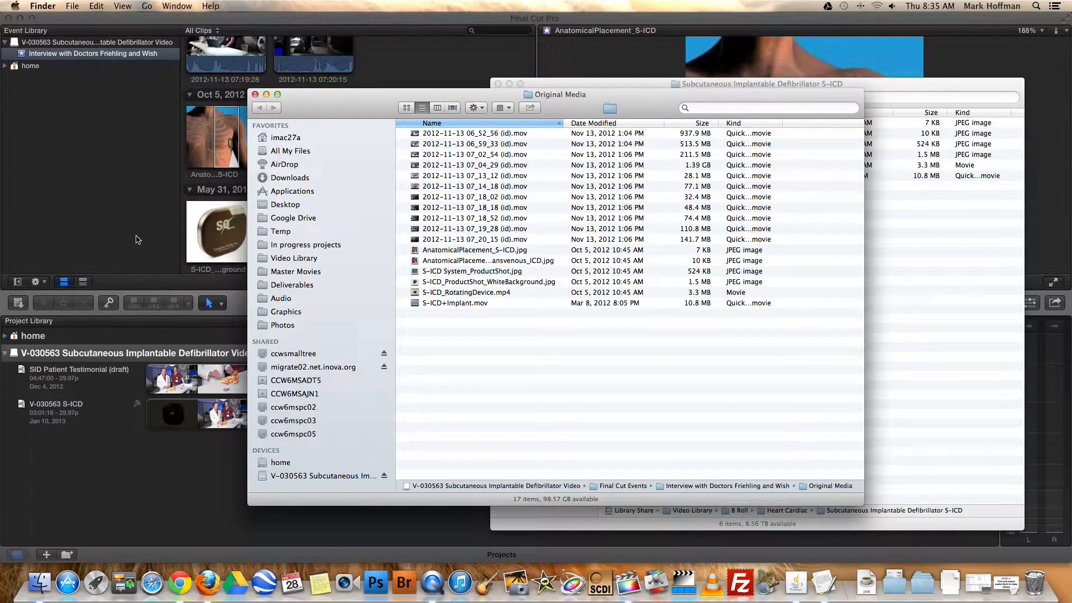
click(22, 170)
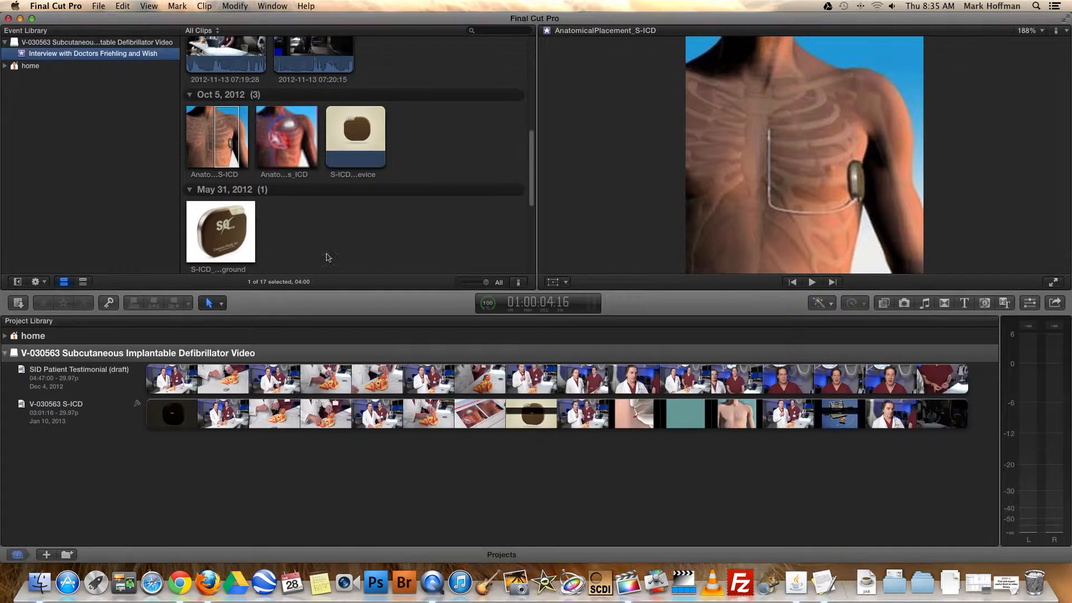
drag(531, 170, 522, 86)
click(215, 89)
Create a project named "Exports for Broll" on the V-030563 Subcutaneous Implantable Defibrillator Video drive
click(86, 352)
right_click(88, 351)
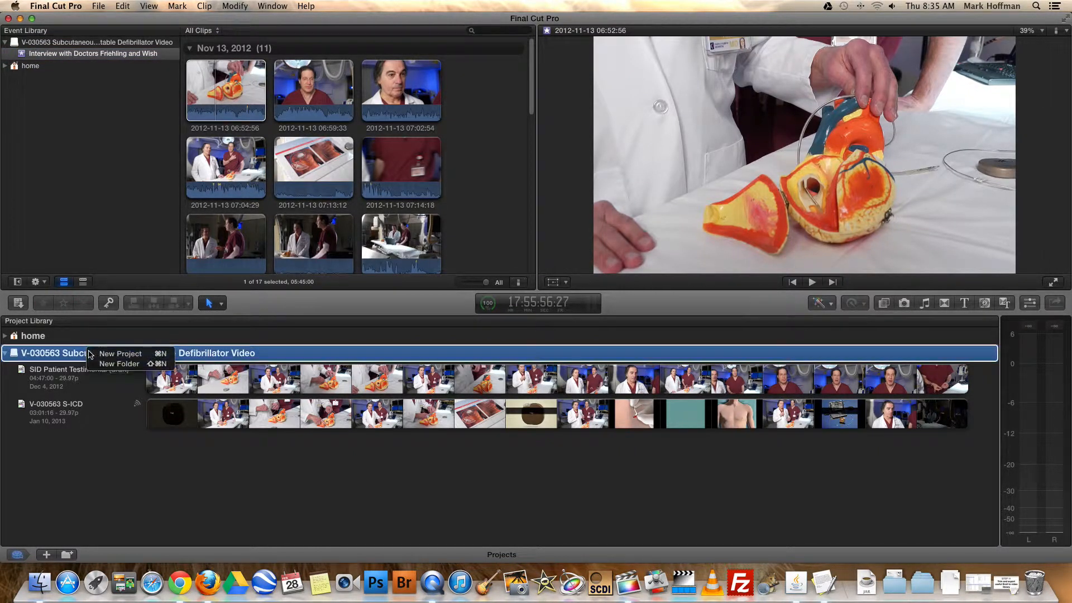
click(117, 354)
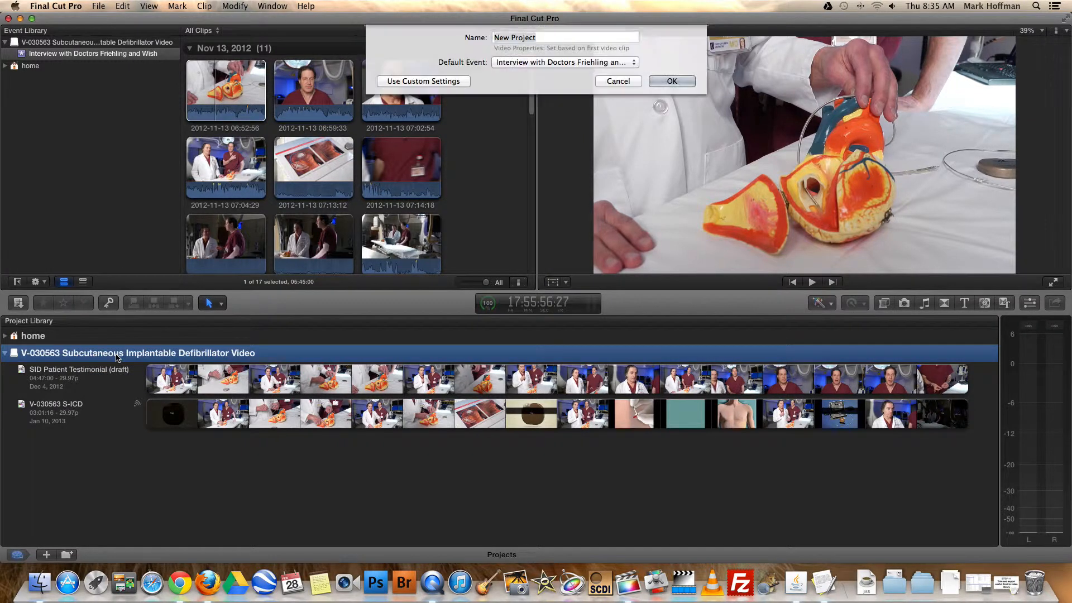
text(Ex)
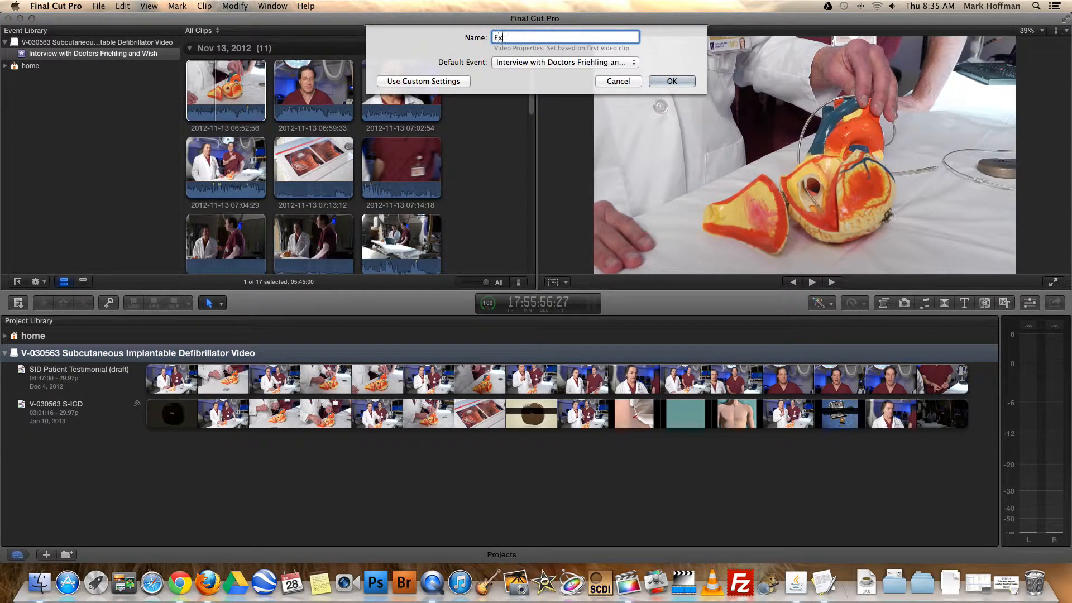
text(ports for Broll)
key(Return)
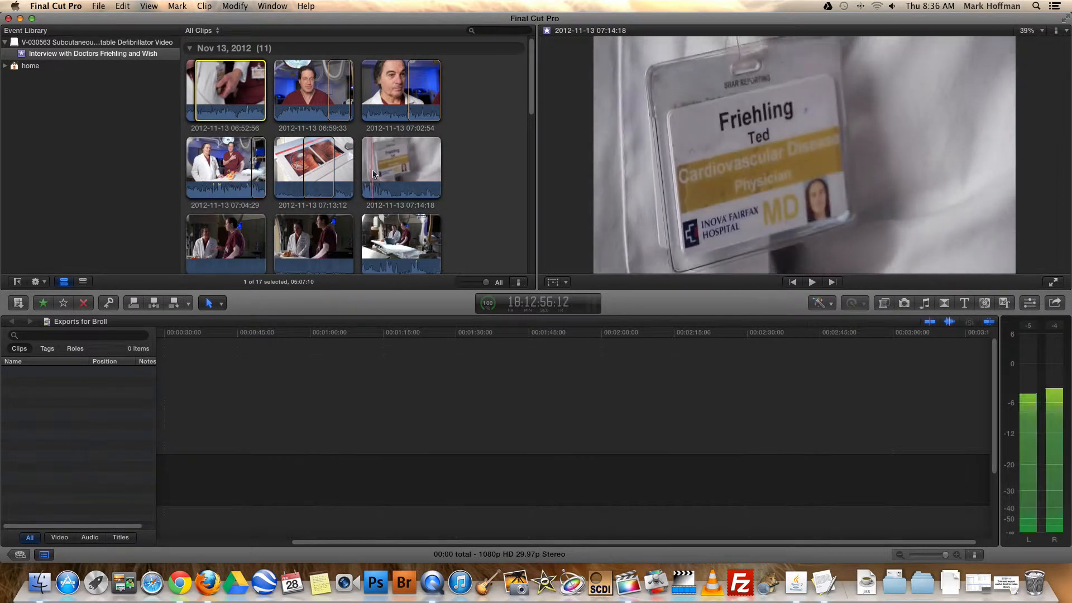
click(373, 173)
key(space)
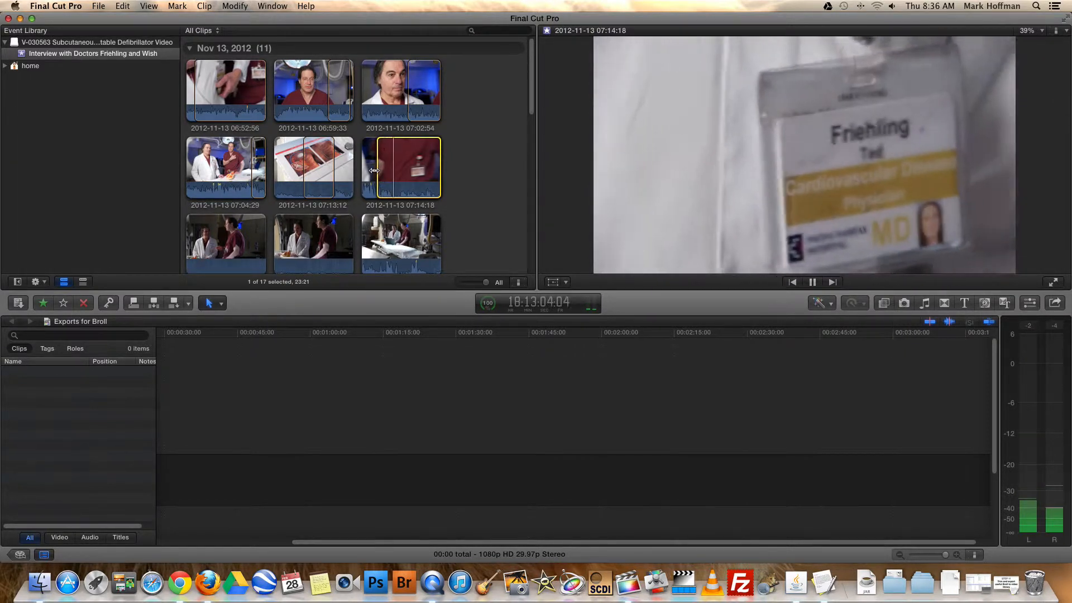
key(space)
key(o)
key(space)
key(space)
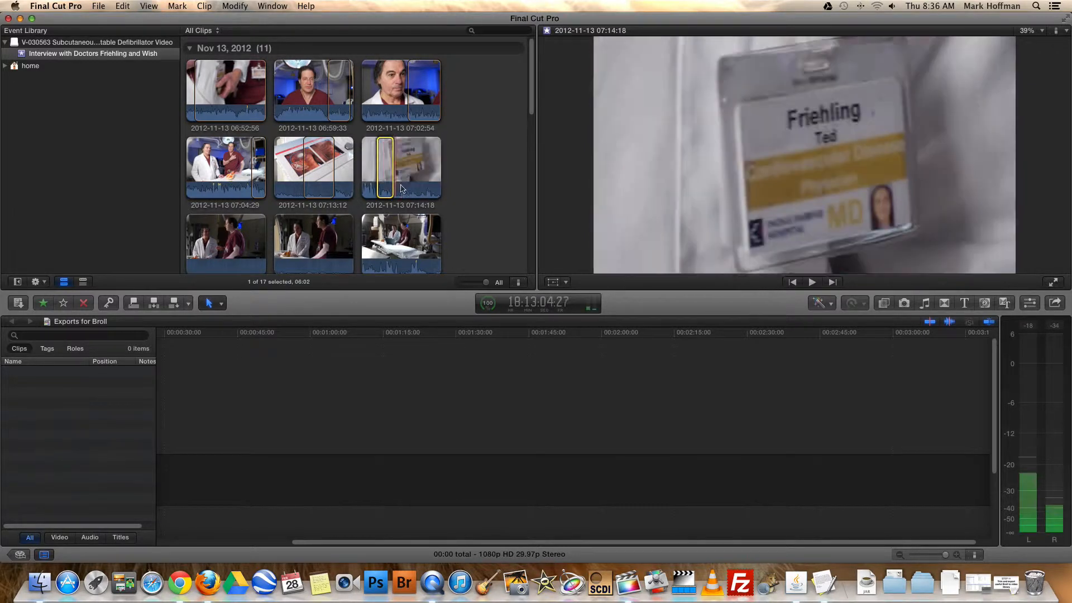
key(e)
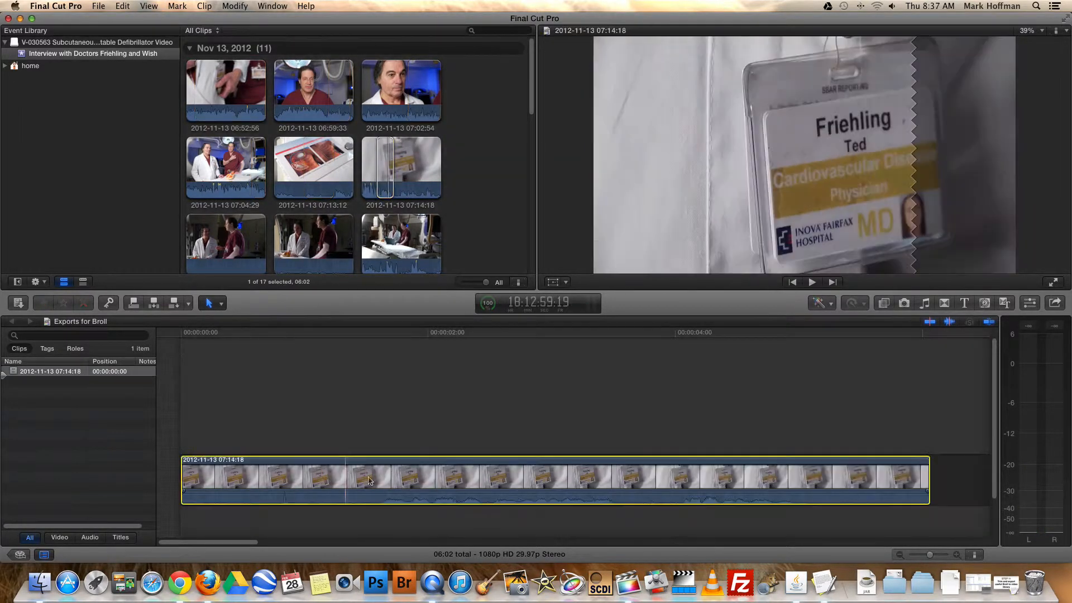
Place the playhead at 1:27 in the timeline and start a Master File export of the project
click(624, 478)
click(418, 402)
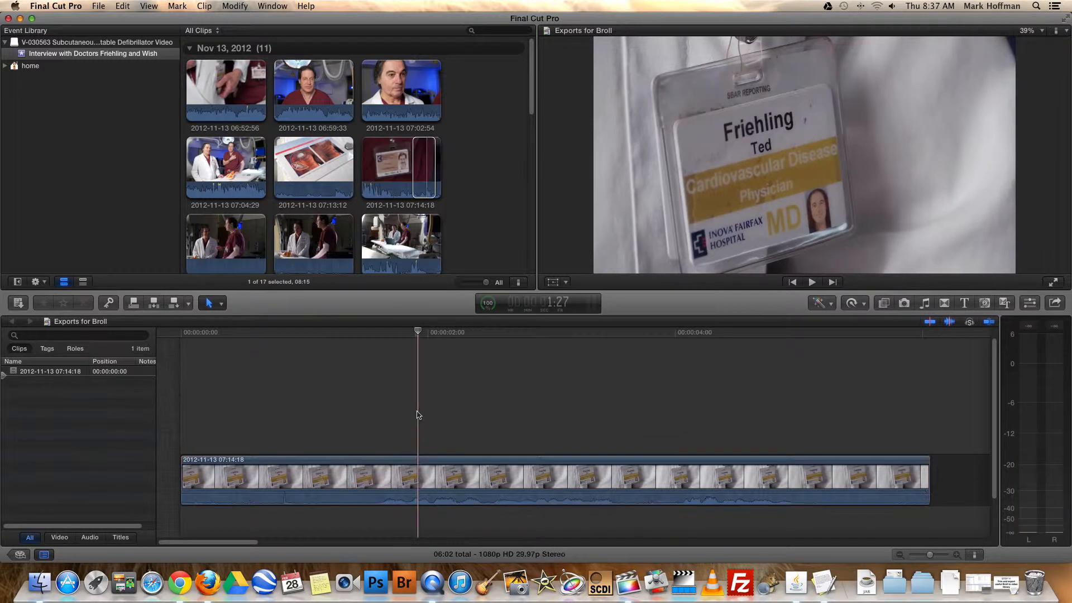
click(98, 5)
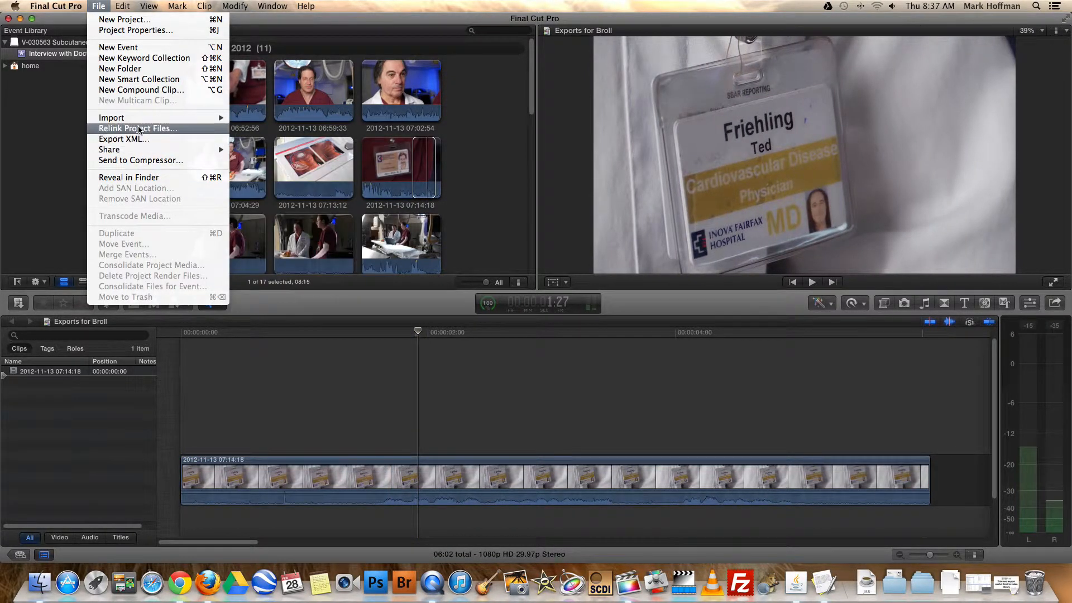
mouse_move(139, 151)
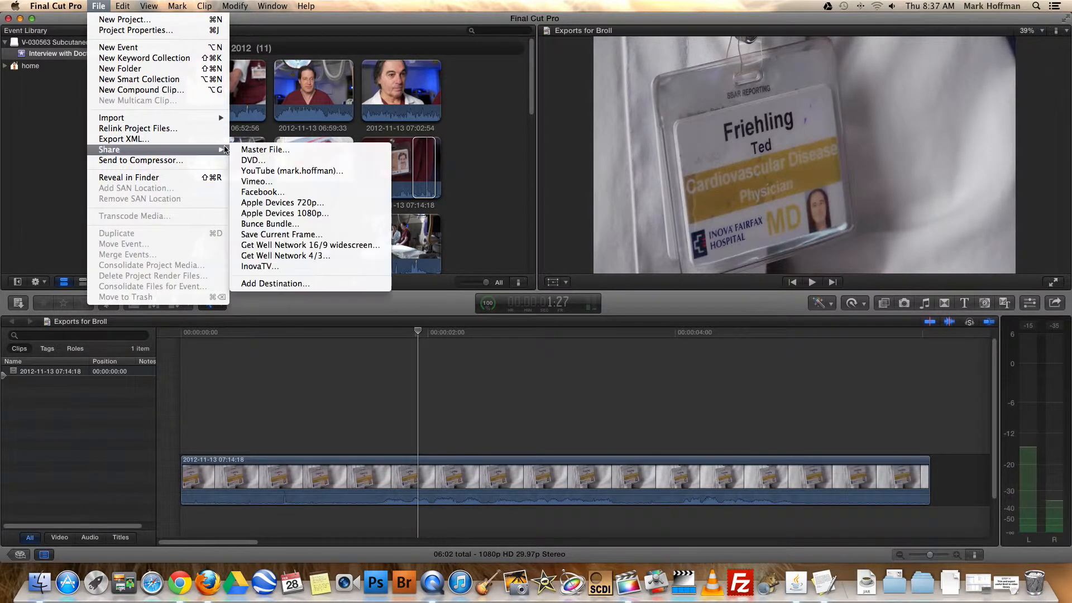
click(254, 150)
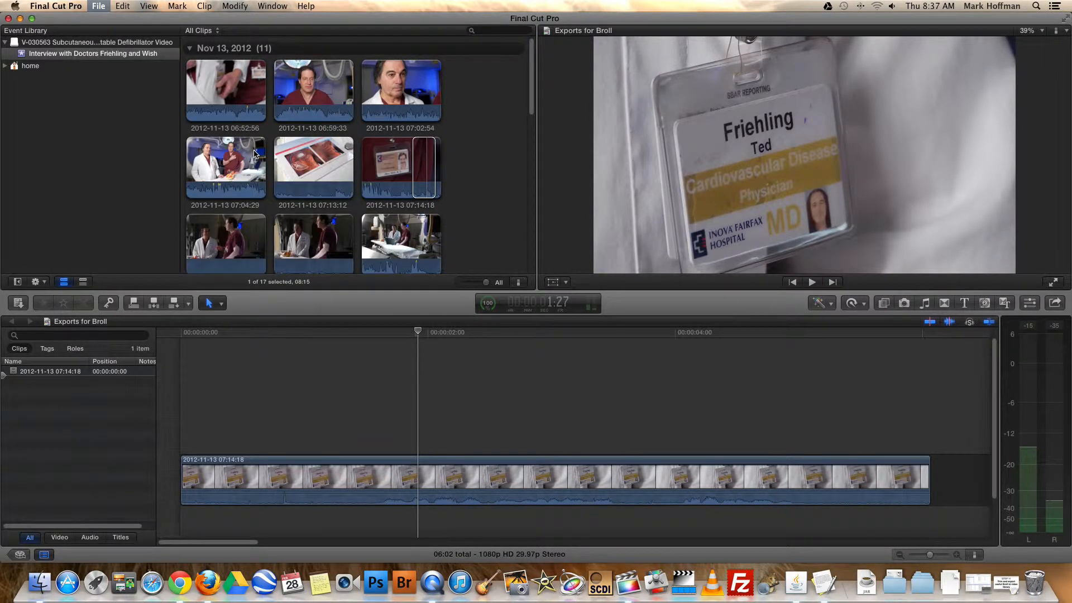
Replace the master file's title with "Doctor" followed by the full name shown on the white-coat badge
click(651, 118)
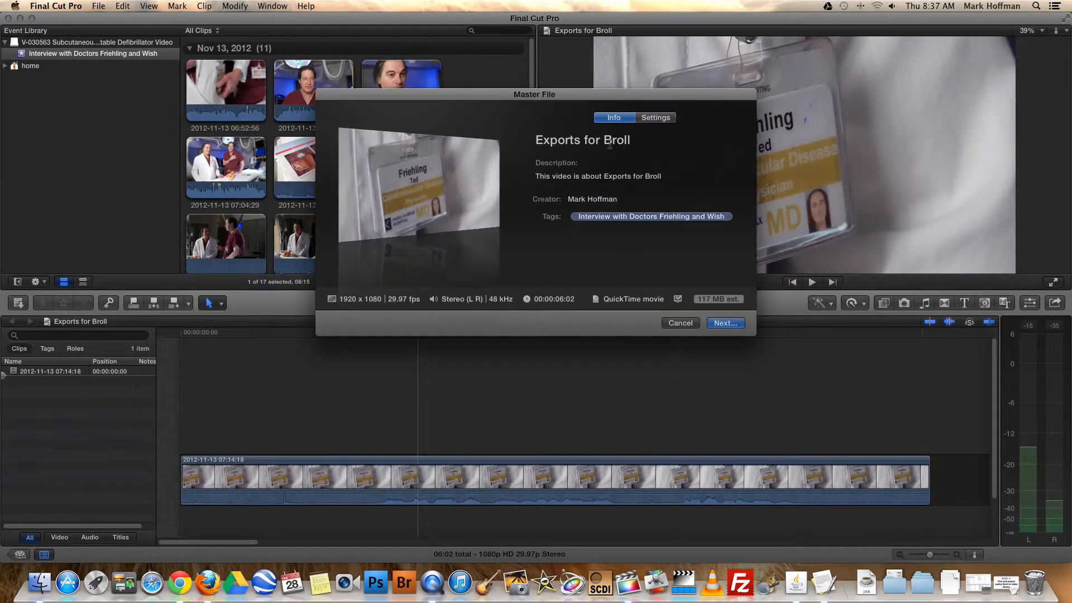
click(608, 141)
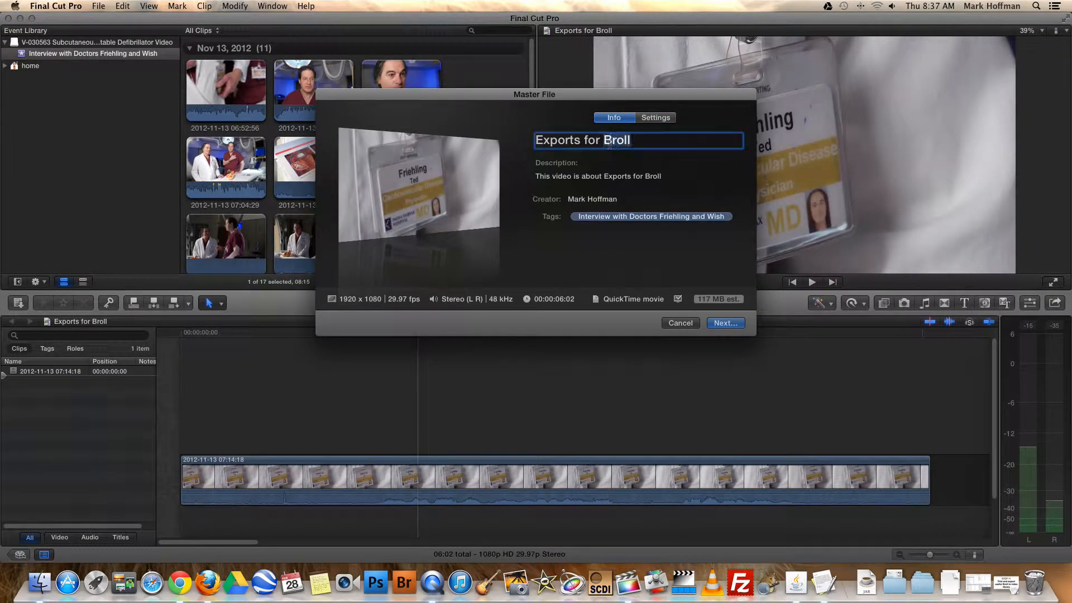
text(Do)
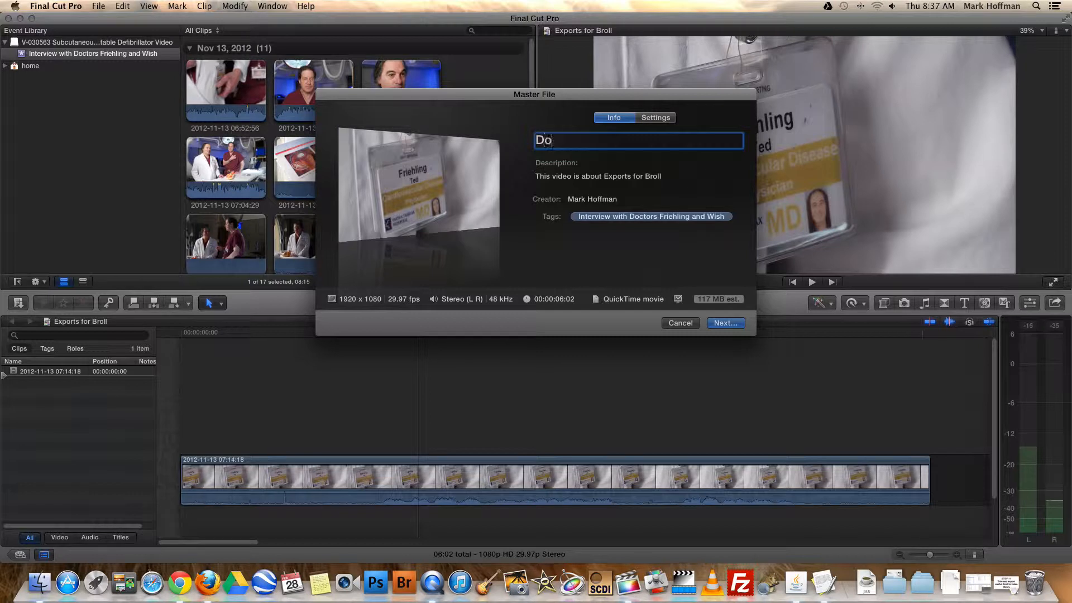
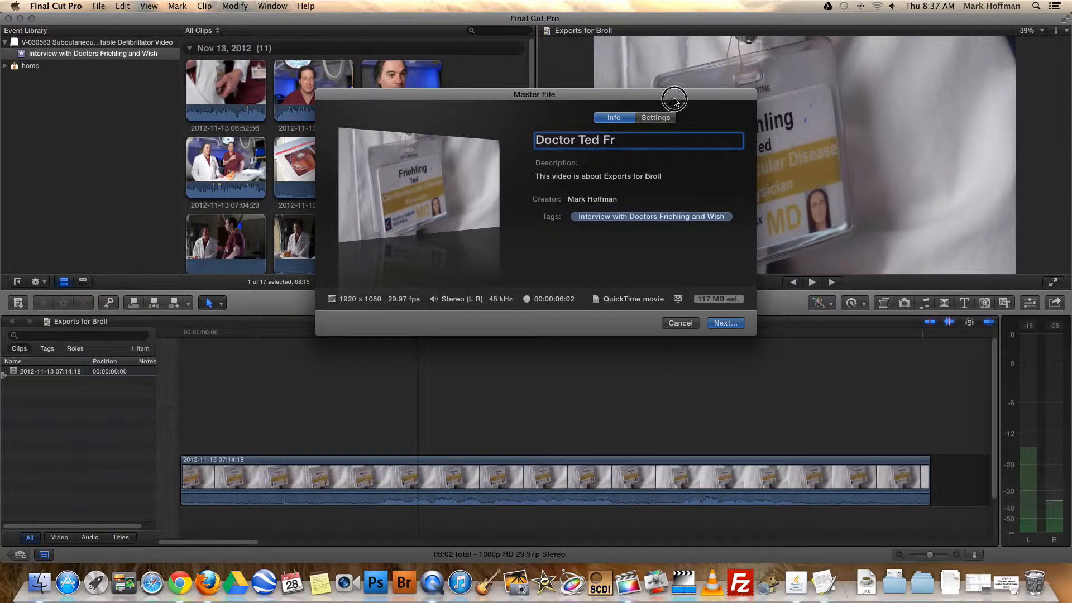
drag(672, 95, 593, 107)
Clear the master file's description and remove its interview tag
click(528, 184)
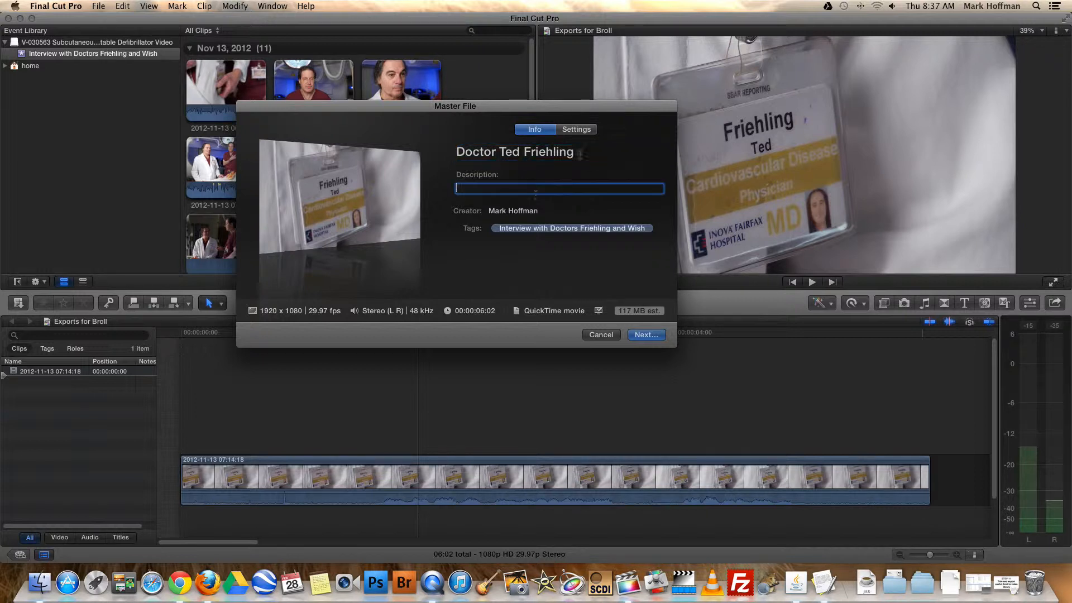
click(546, 212)
click(527, 186)
click(563, 211)
click(658, 230)
key(BackSpace)
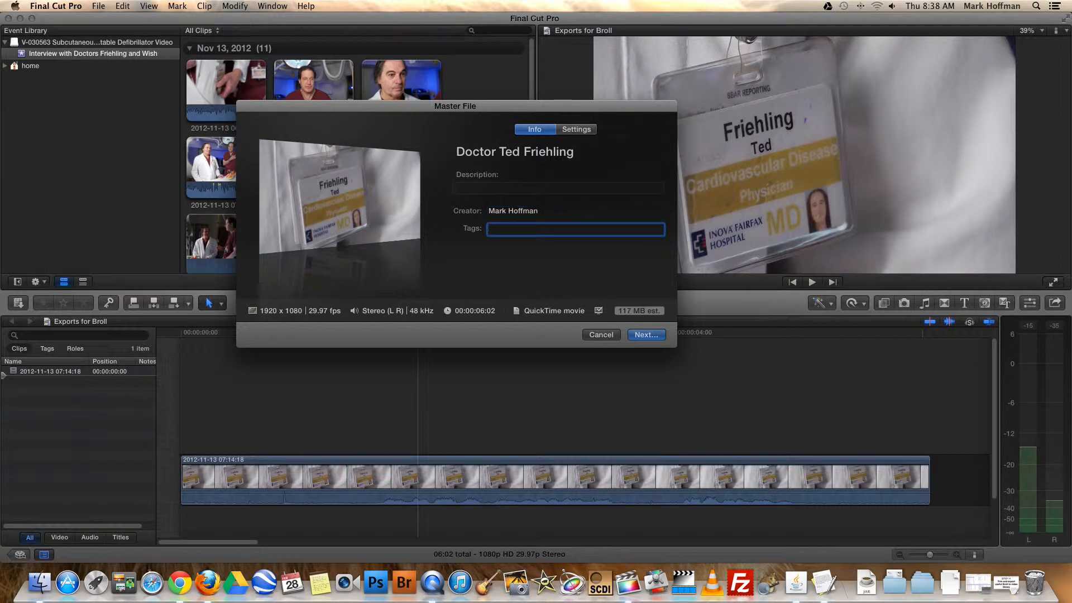
Append "name id badge" to the doctor's name in the master file's title
click(579, 156)
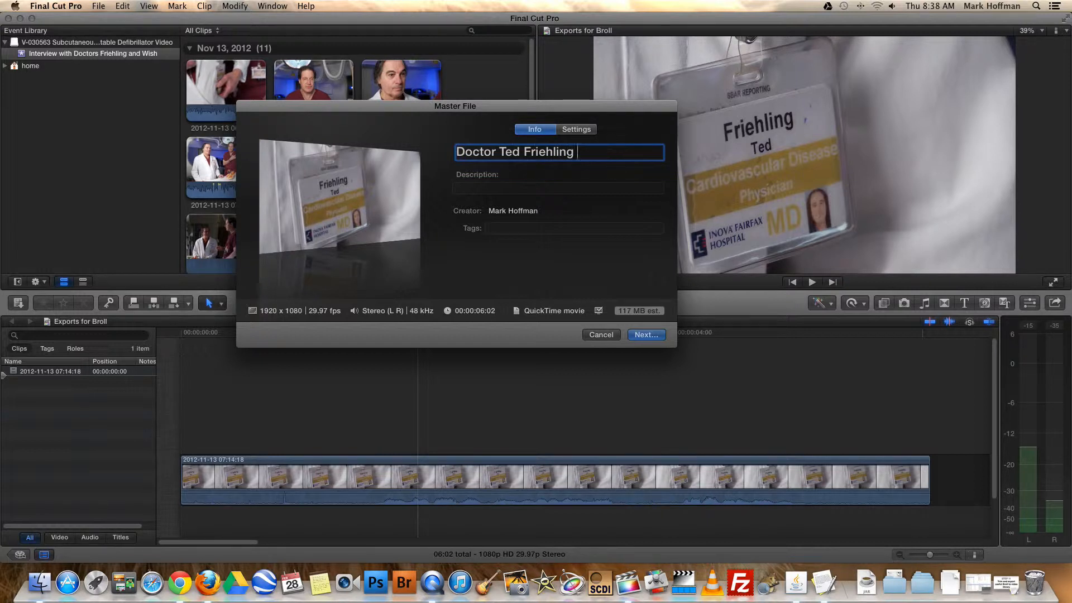
text(name id badge)
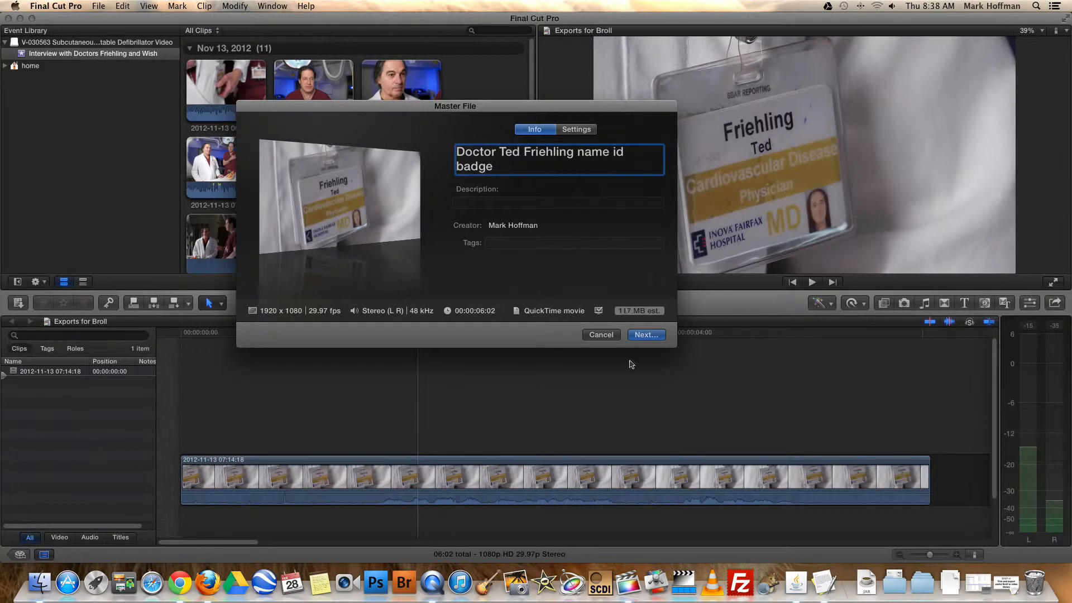
Save the master file in a new folder named "People" inside the Video Library's B Roll folder
click(645, 334)
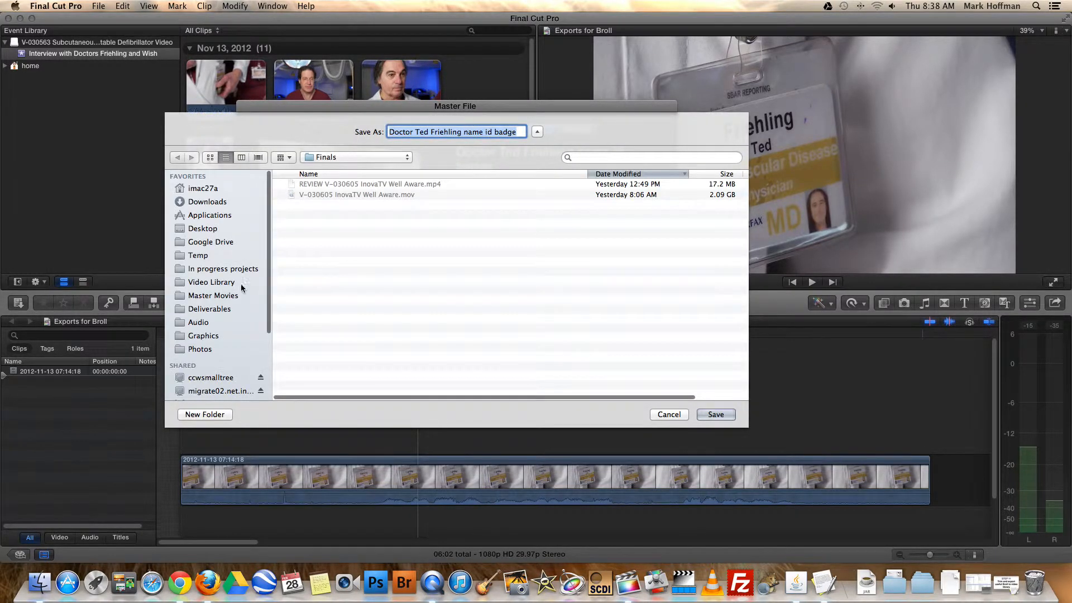
click(224, 283)
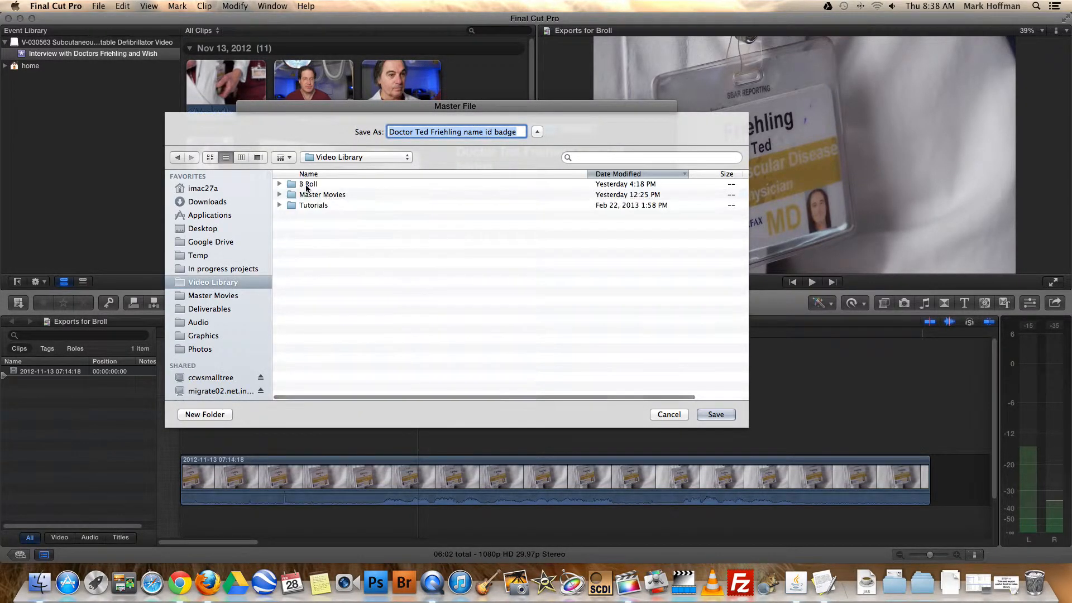
double_click(299, 184)
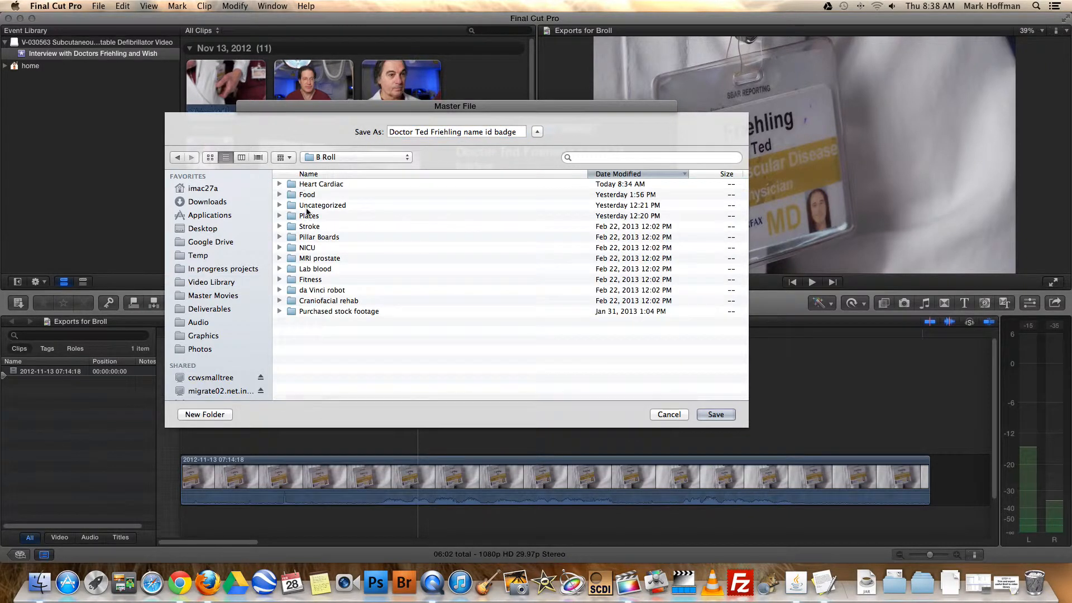
click(205, 414)
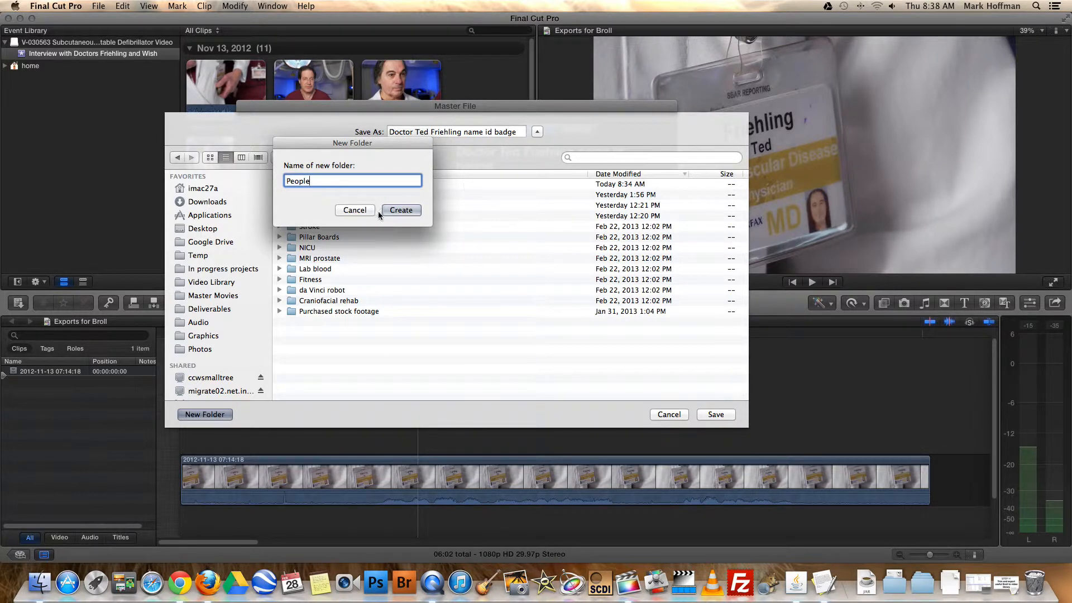
click(402, 210)
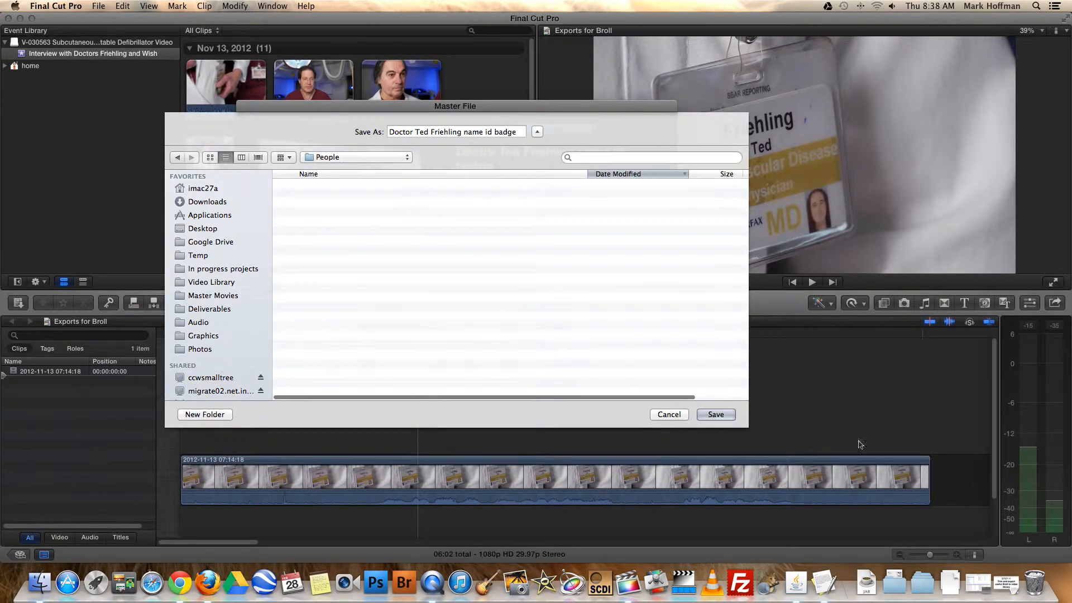
click(716, 414)
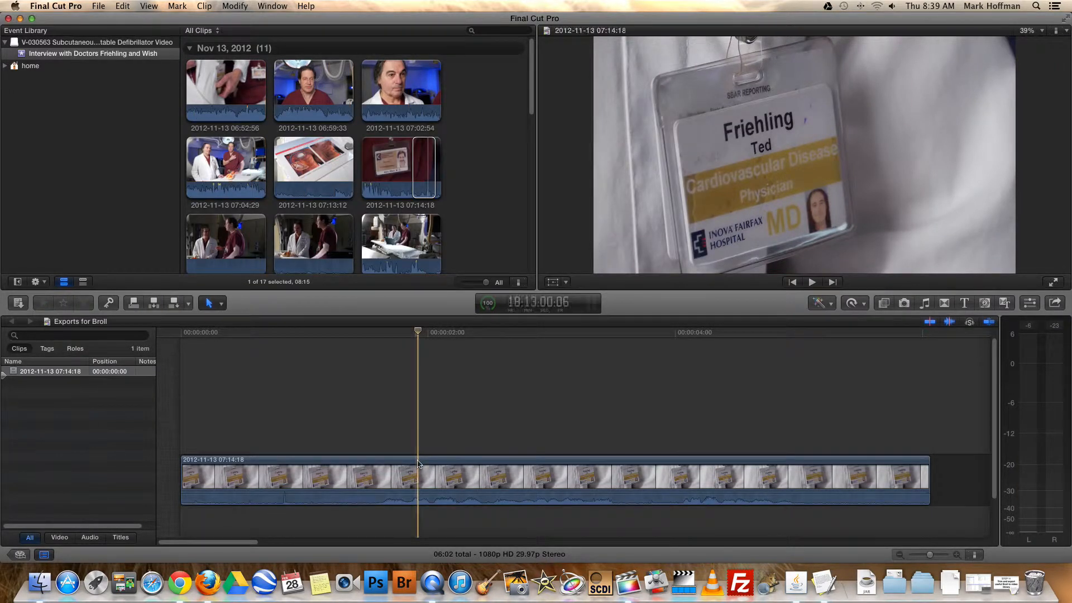
click(418, 463)
key(Delete)
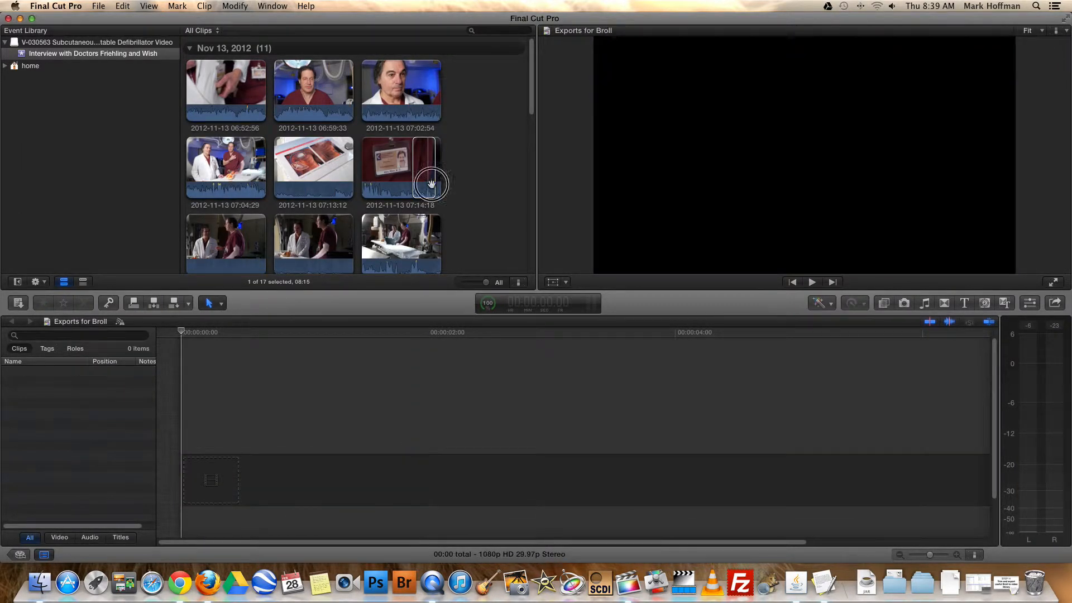
key(e)
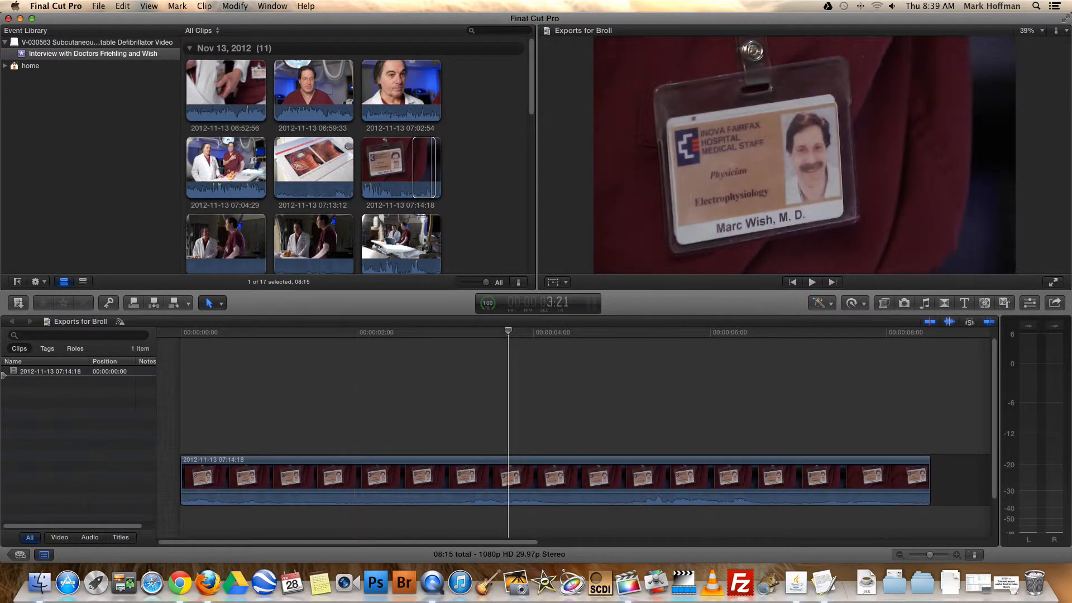
Start a Master File export and replace the doctor's name in its title with the one on the maroon-scrubs badge
click(98, 6)
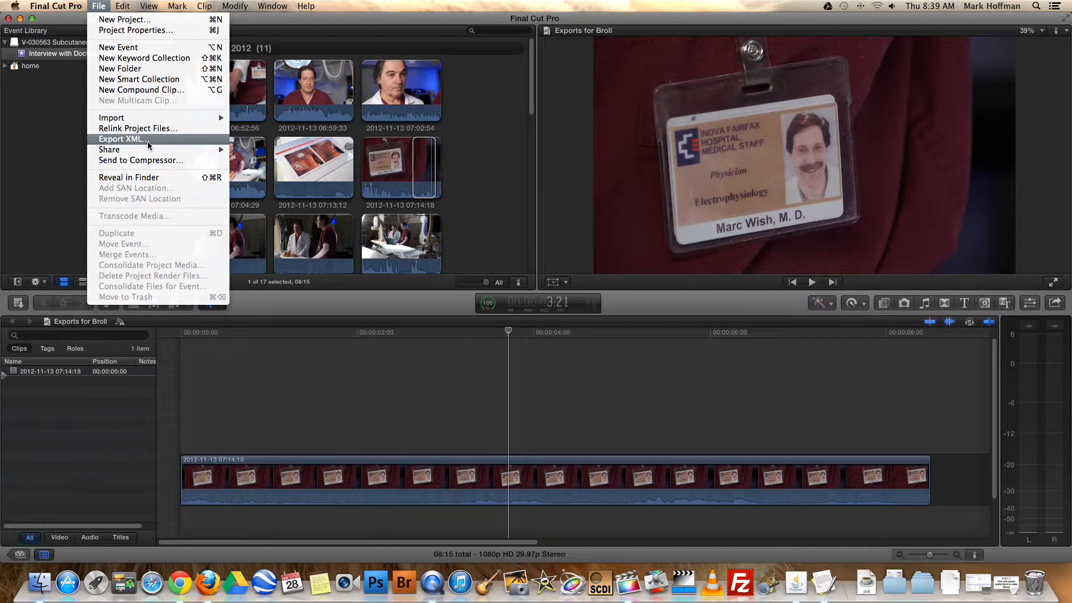
mouse_move(149, 147)
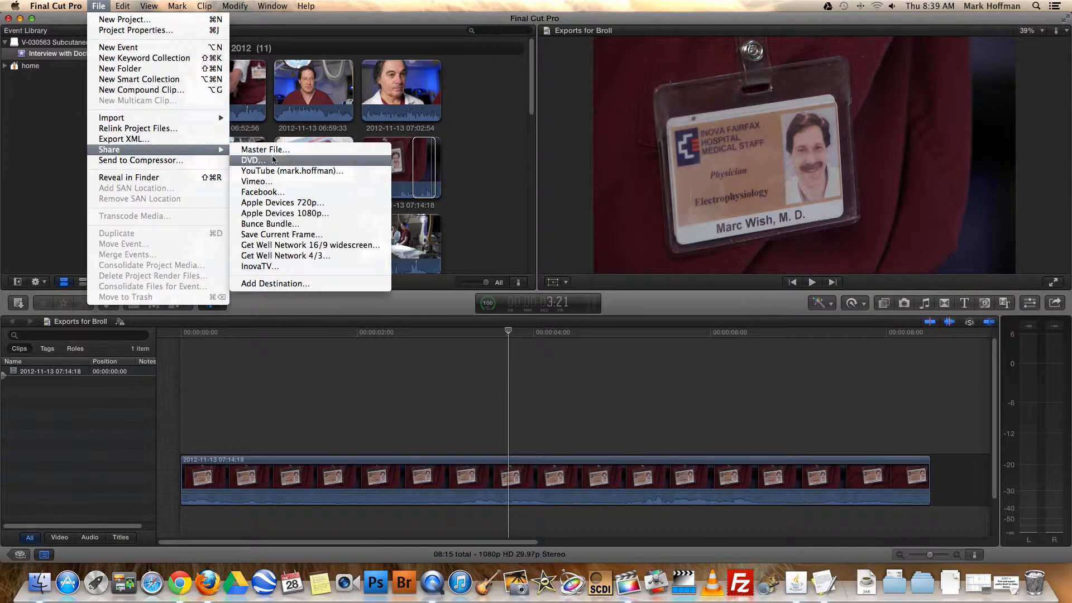
click(272, 151)
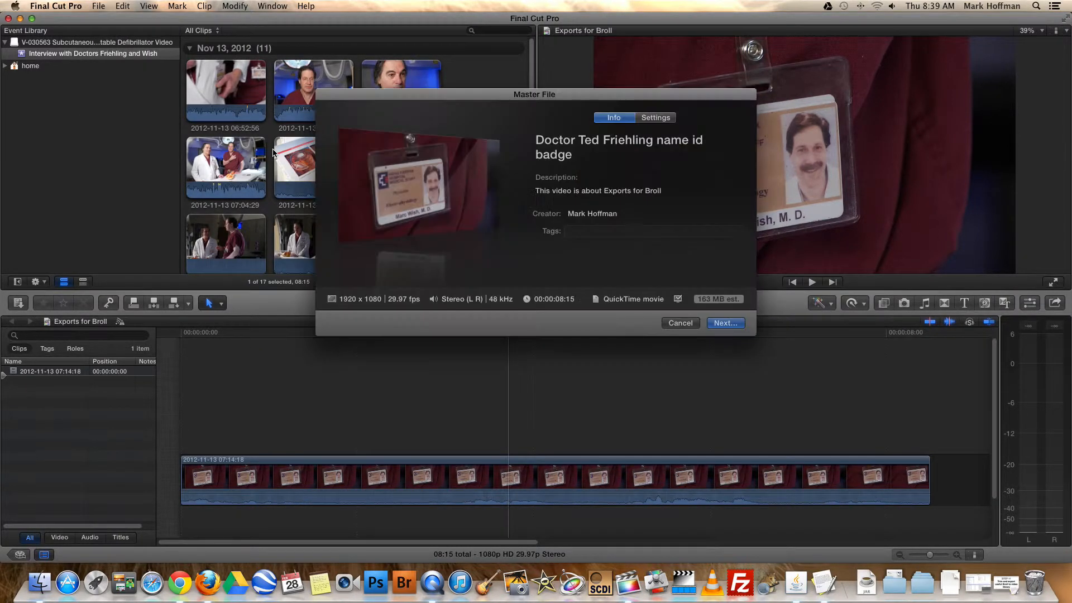
click(569, 137)
click(588, 148)
drag(579, 140, 664, 145)
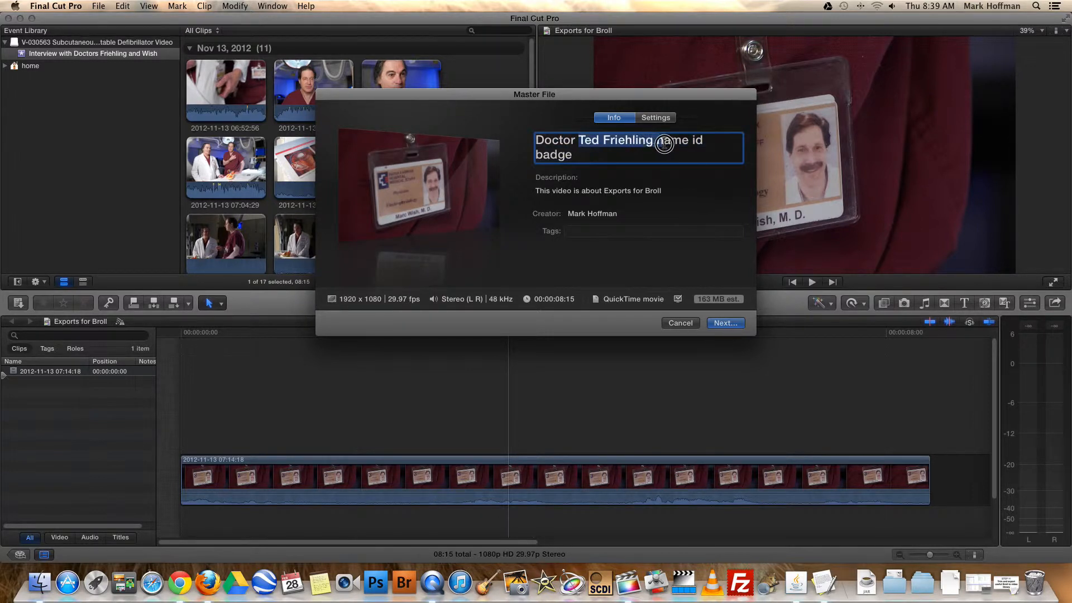
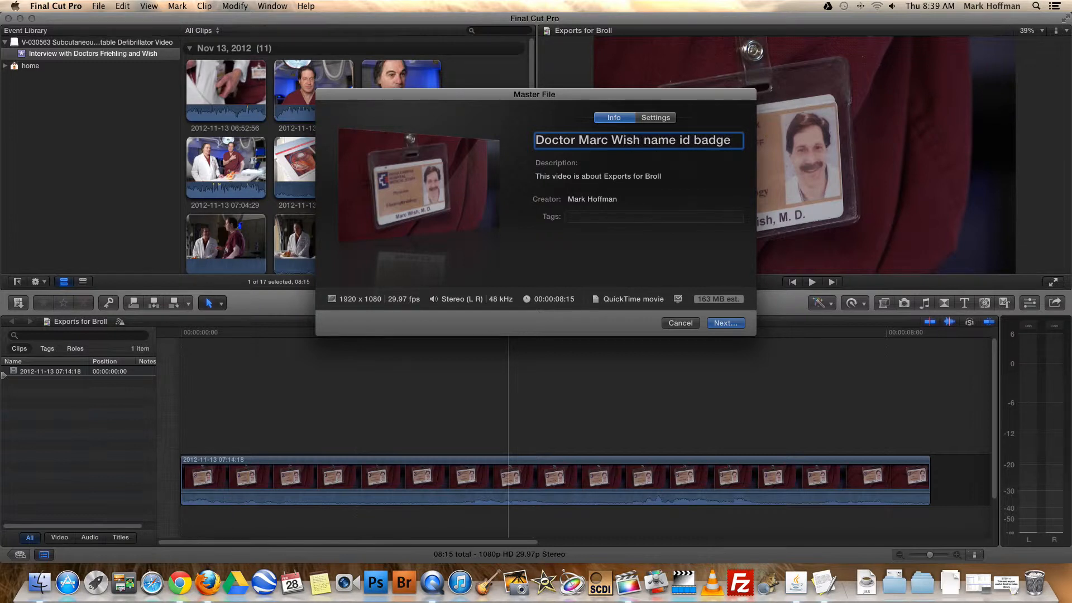
Clear the export's description and save the master file in the People folder
click(643, 177)
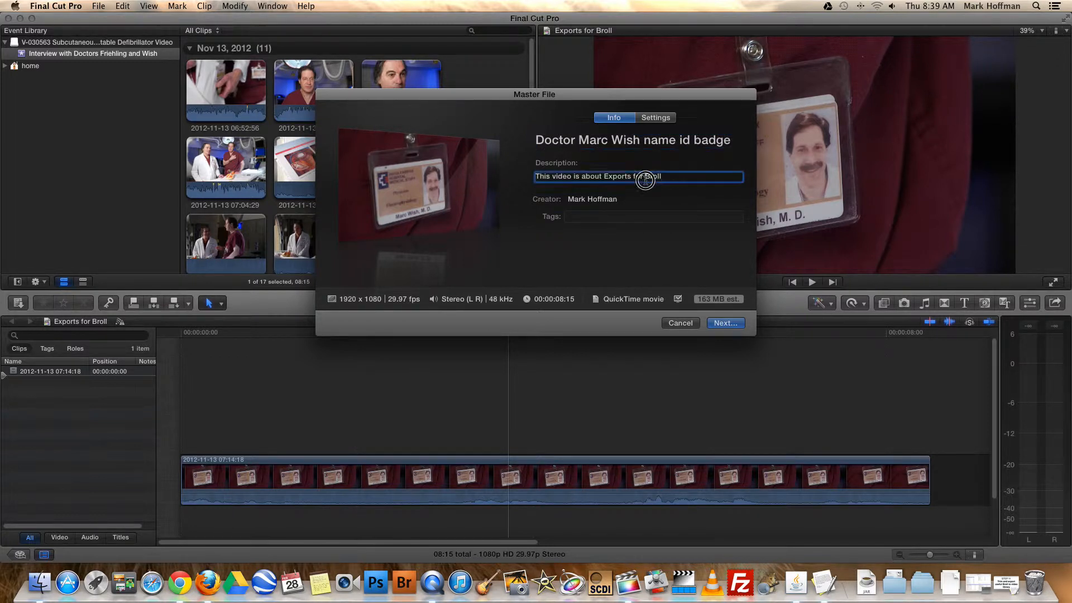
key(BackSpace)
click(721, 322)
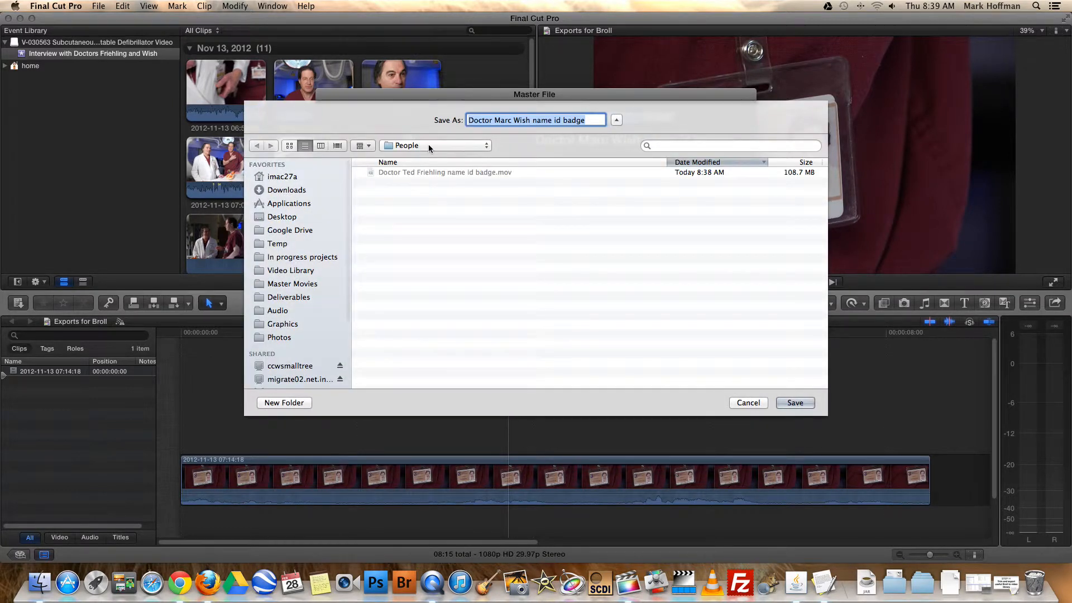
key(Return)
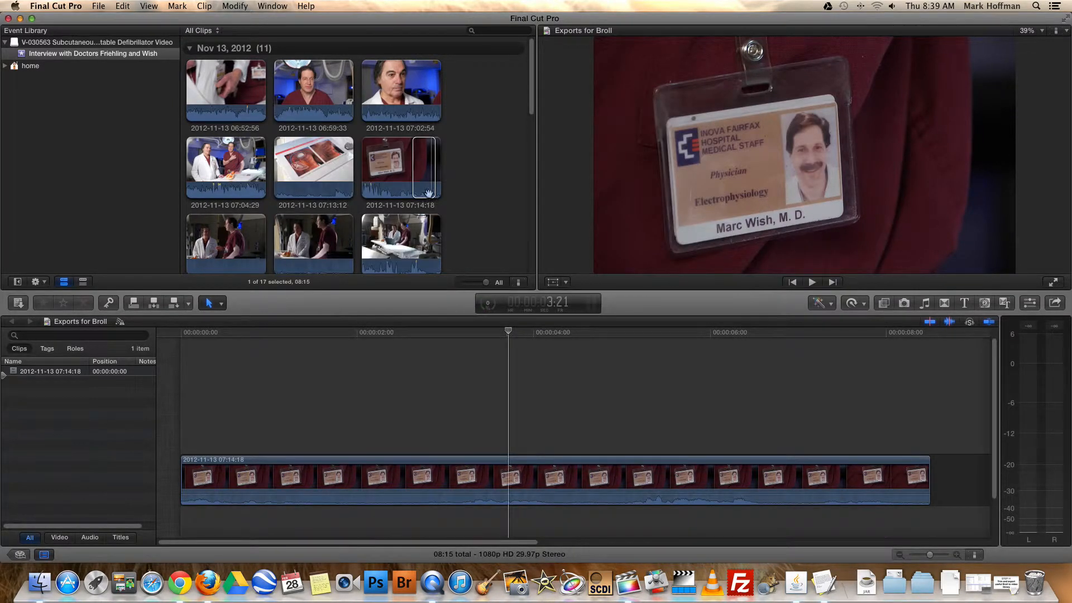
click(478, 259)
scroll(380, 217, down, 3)
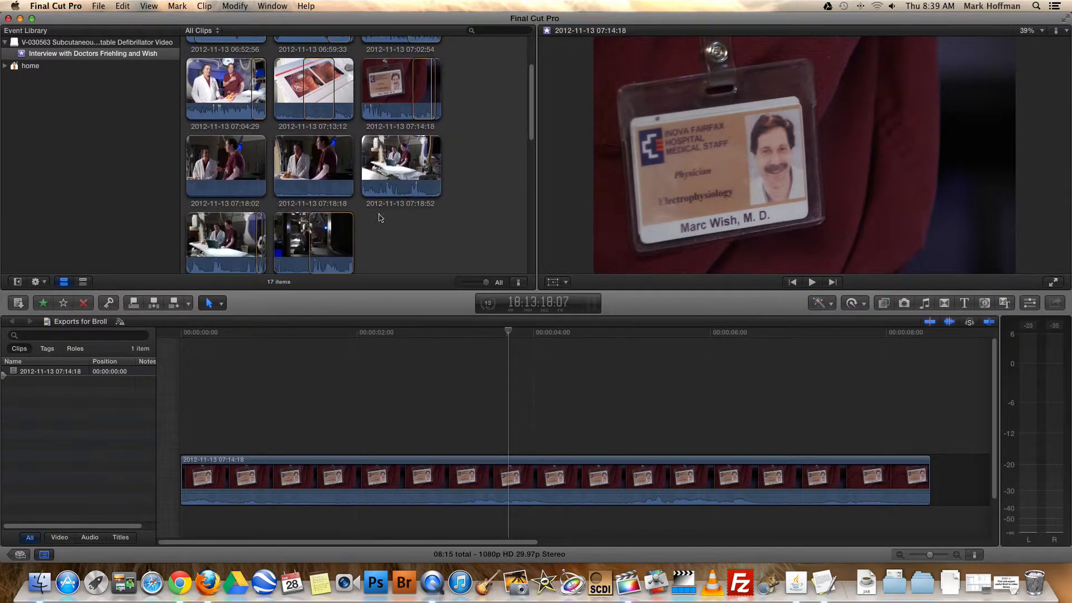
click(204, 178)
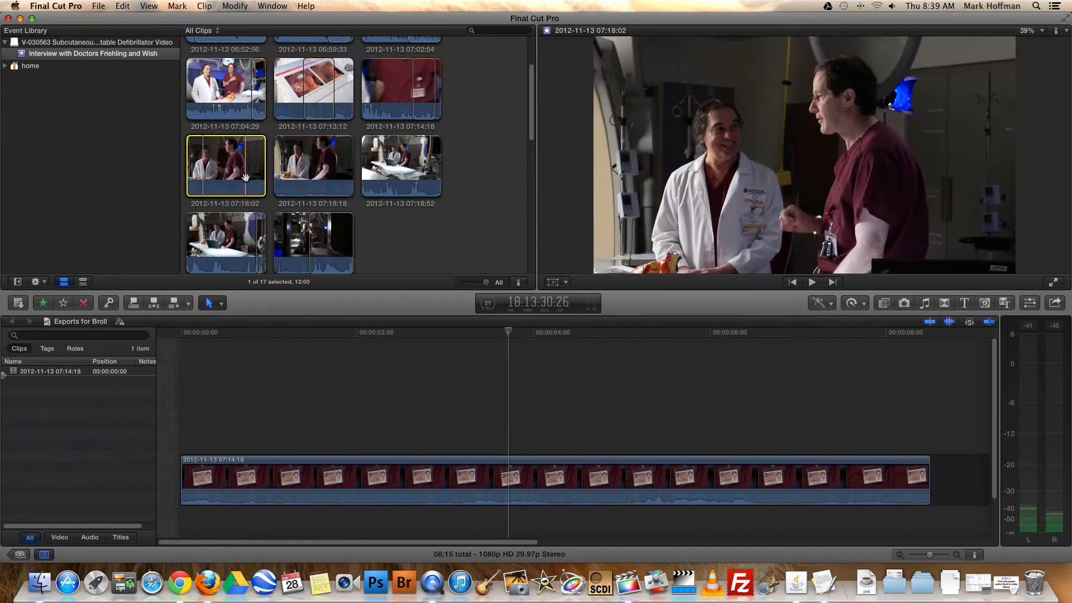
scroll(214, 215, down, 2)
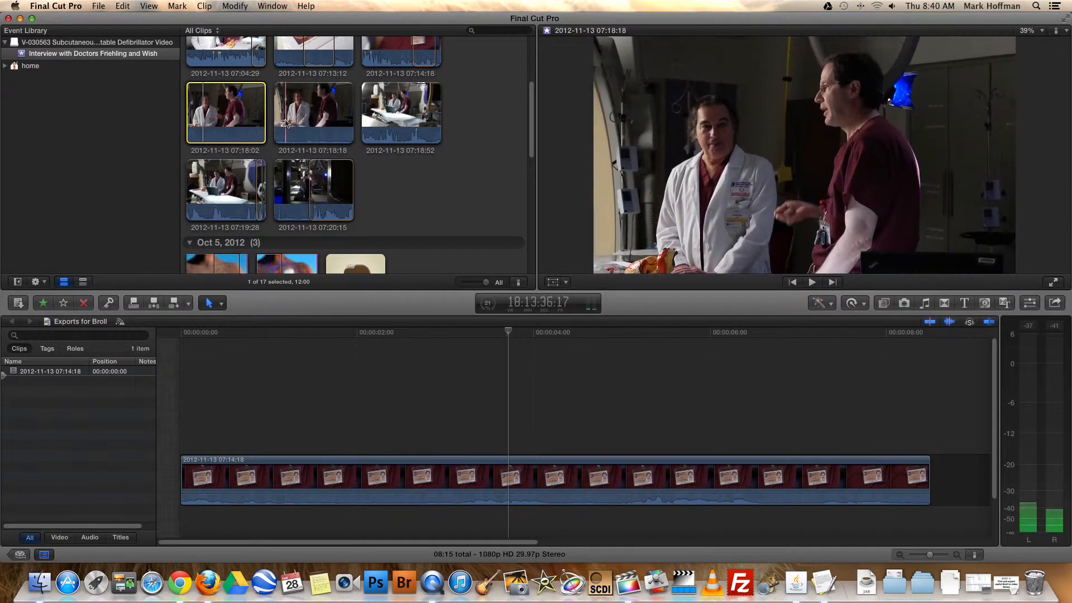
key(space)
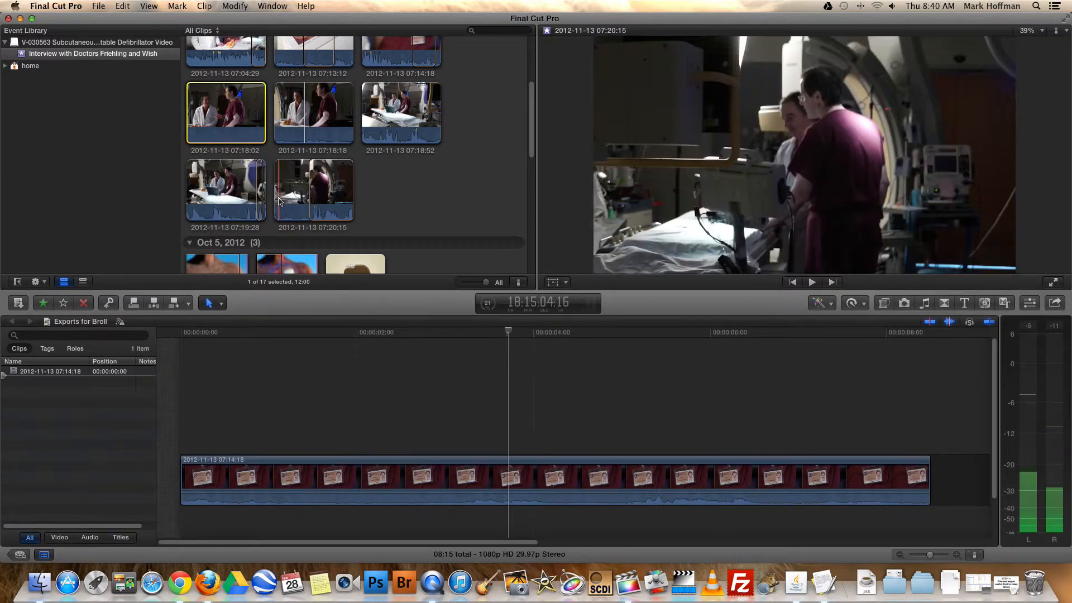
key(space)
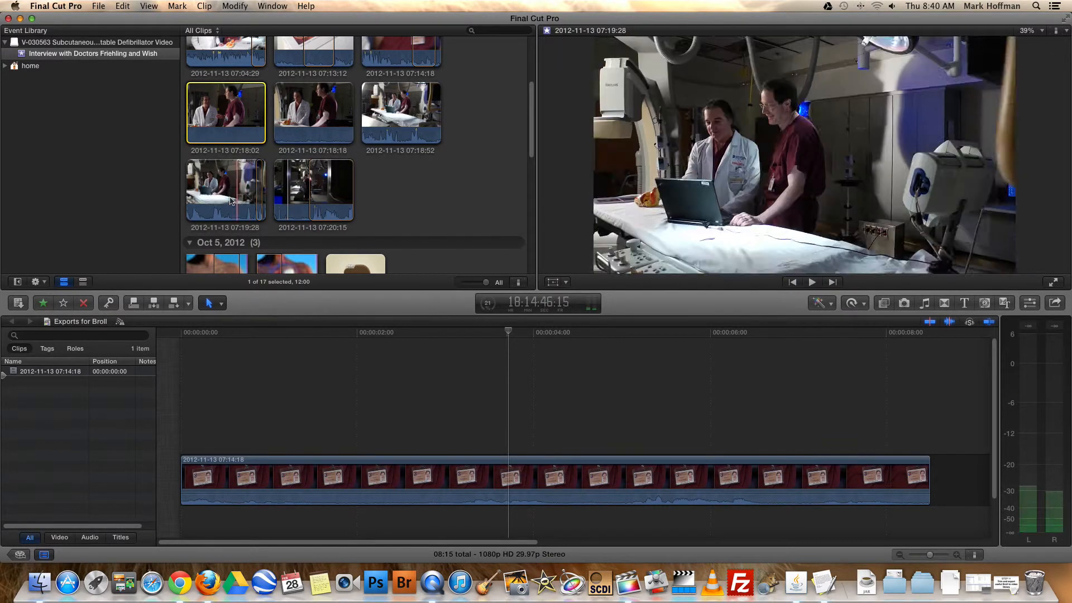
key(space)
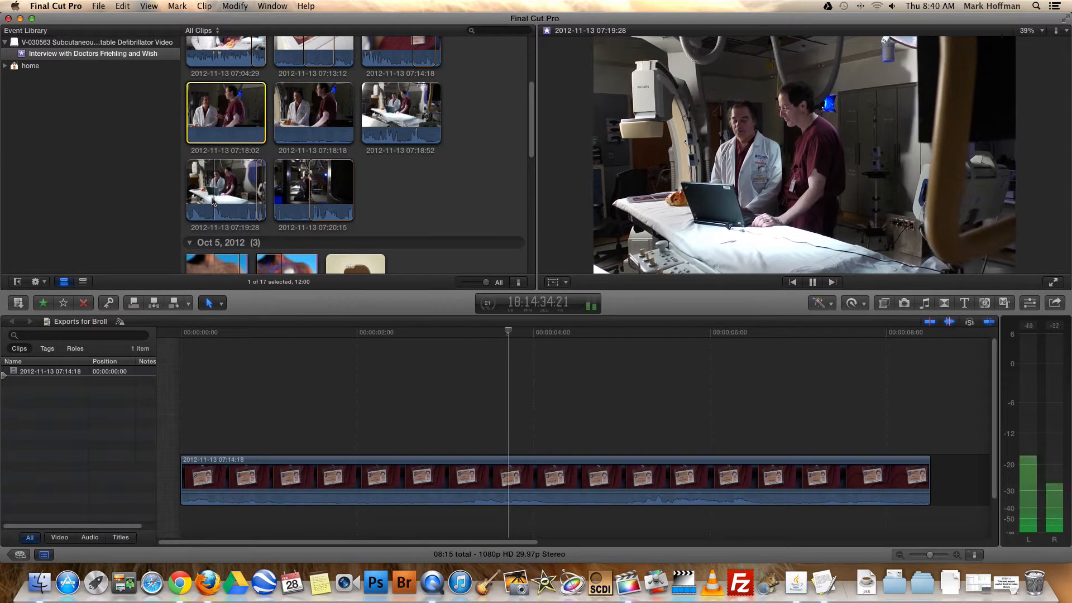
key(space)
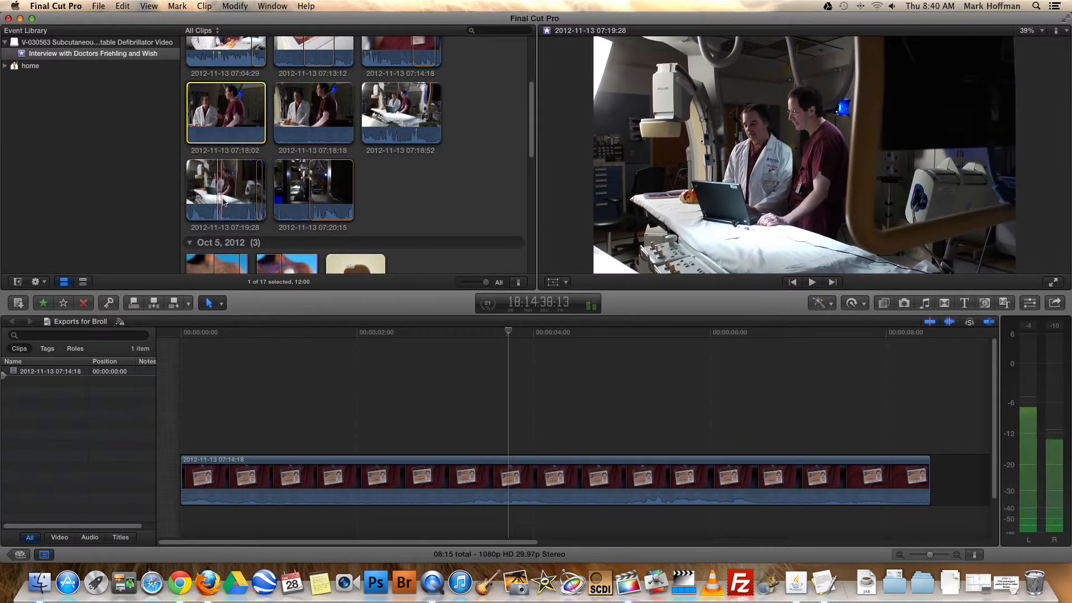
key(space)
click(232, 201)
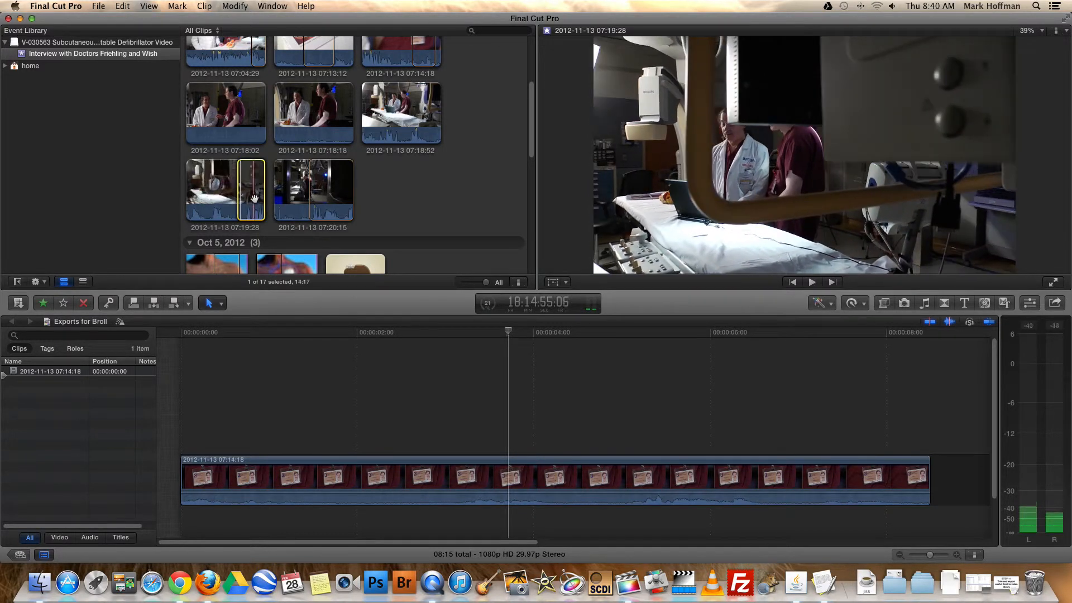
key(space)
key(i)
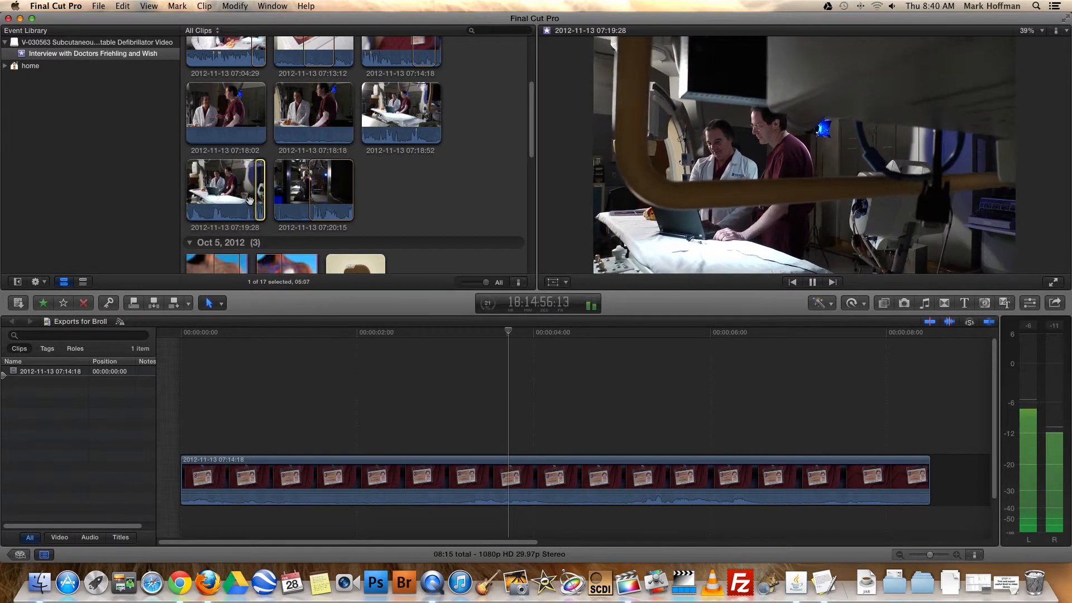
key(i)
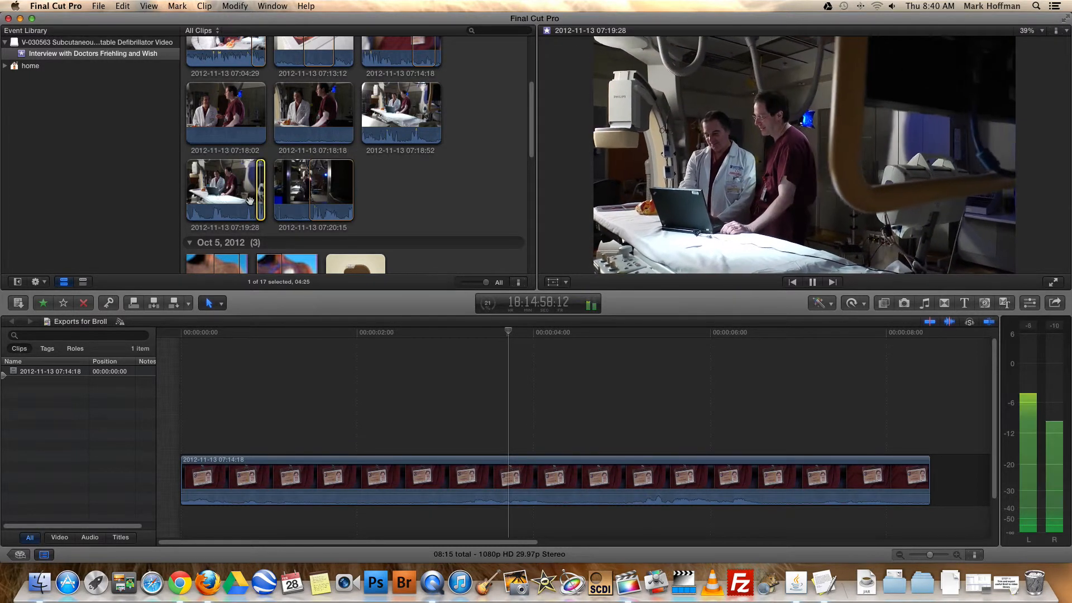
key(o)
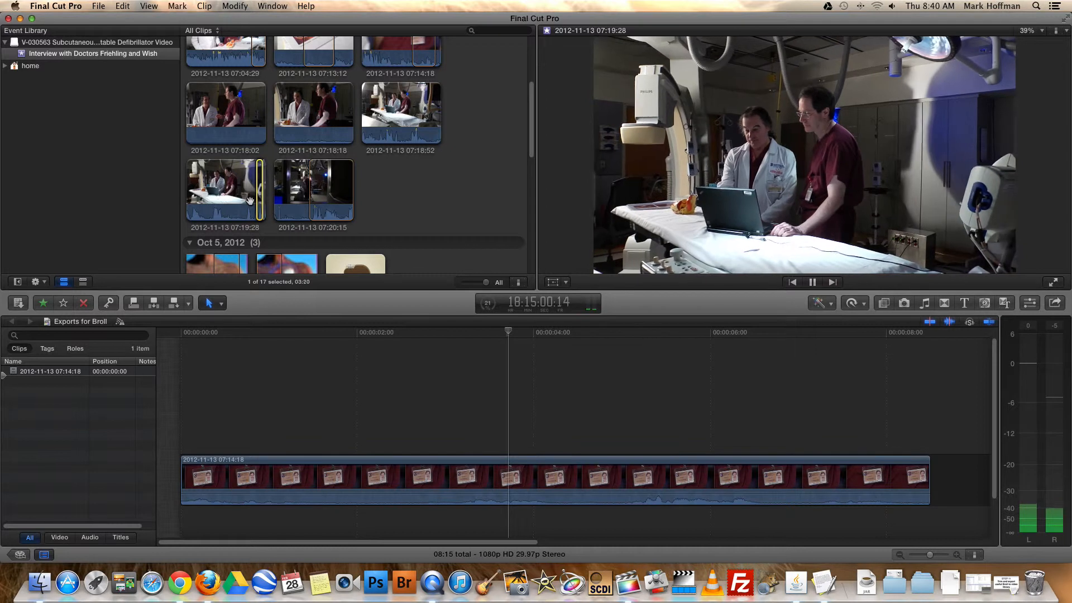
key(space)
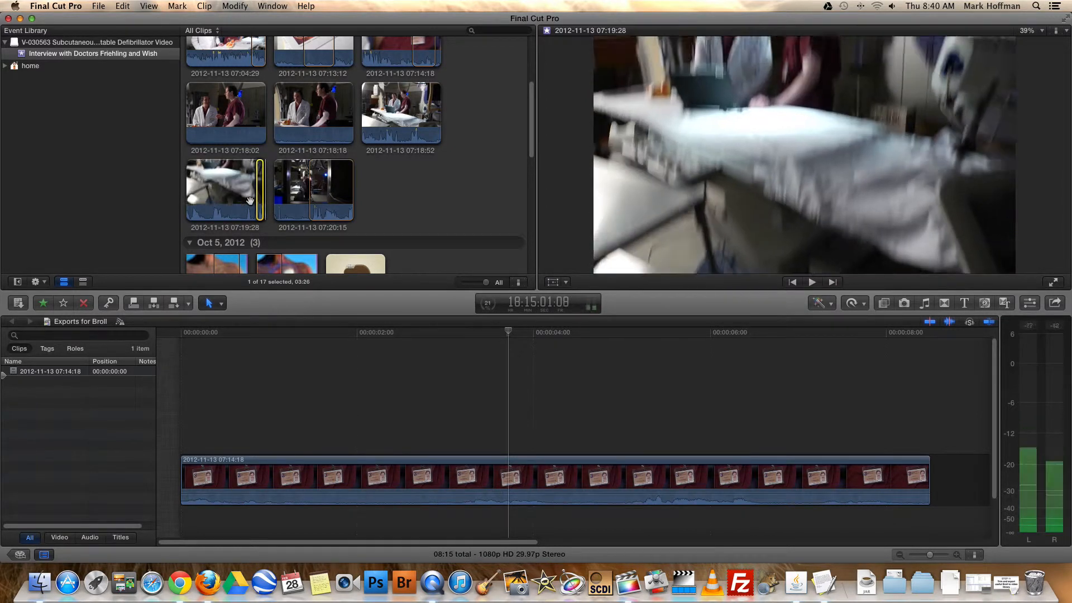
key(Left)
key(Left)
key(Left)
key(Left)
key(Left)
key(Left)
key(Left)
key(Left)
key(Left)
key(Left)
key(Left)
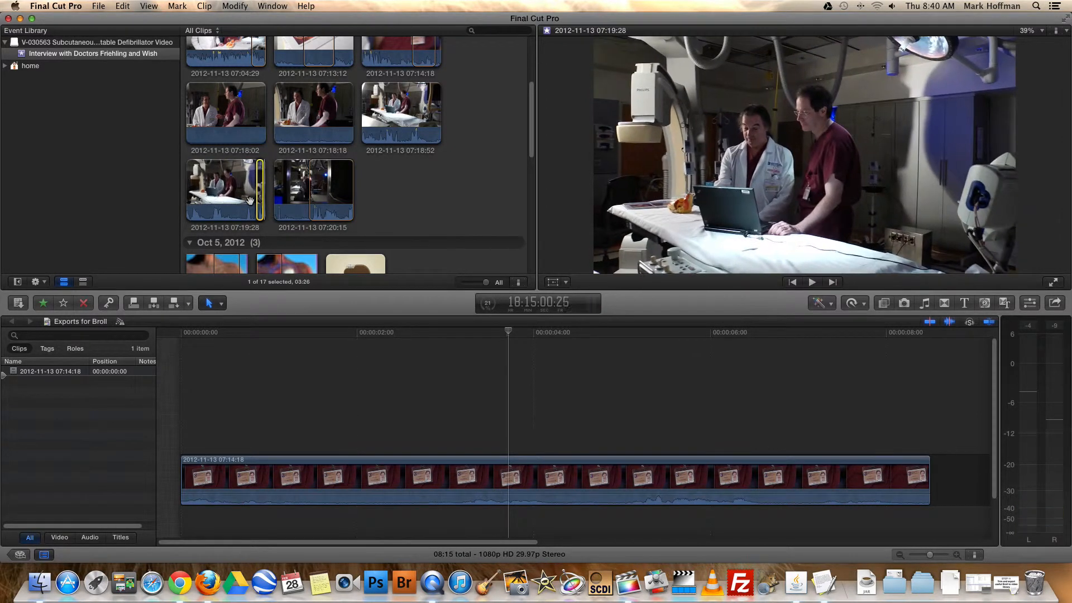
key(o)
click(411, 473)
key(Delete)
key(e)
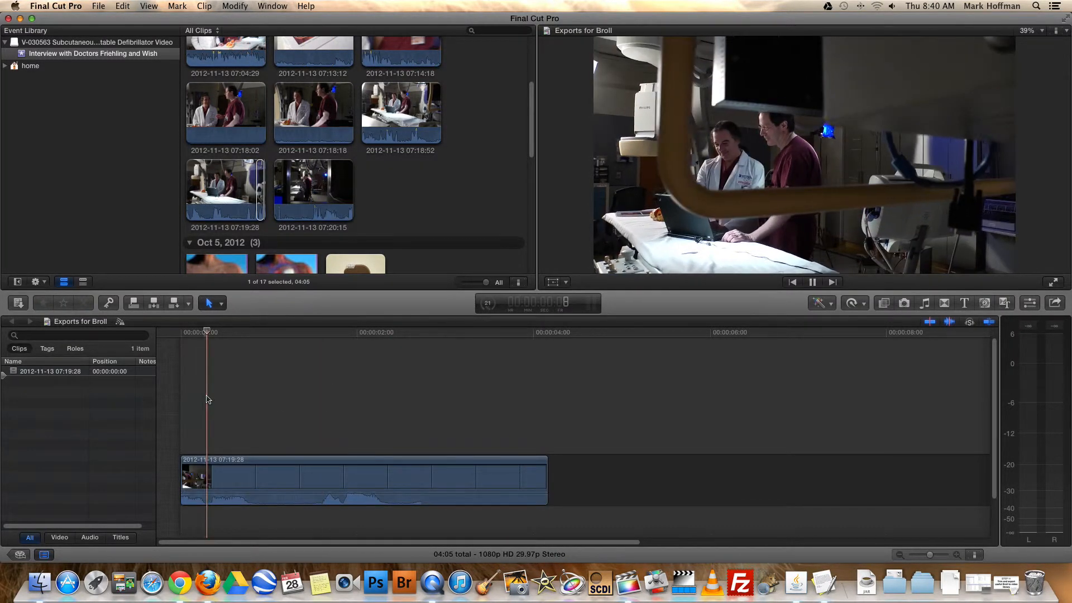
key(space)
key(space)
key(shift+z)
Start a Master File export of the timeline clip and add "and" plus the second doctor's name after the first doctor's name in the title
click(357, 491)
click(98, 6)
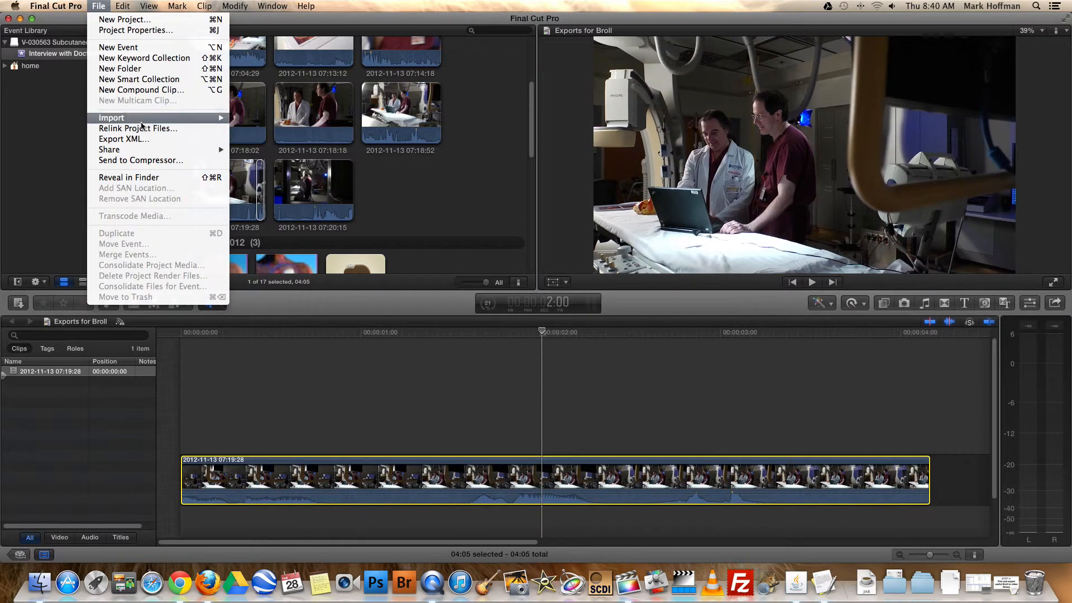
mouse_move(143, 150)
click(249, 151)
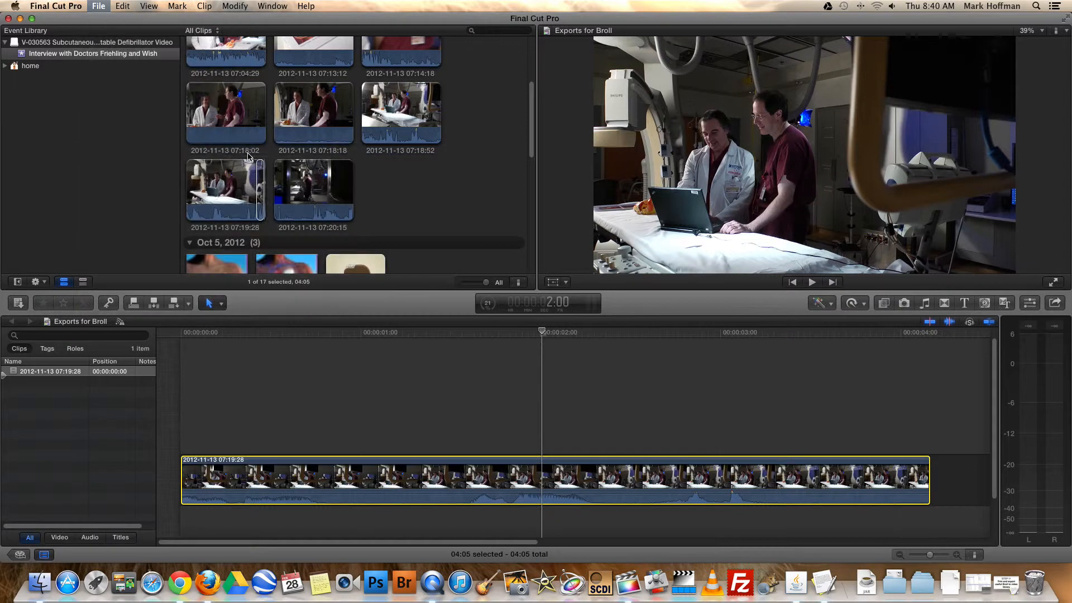
click(647, 141)
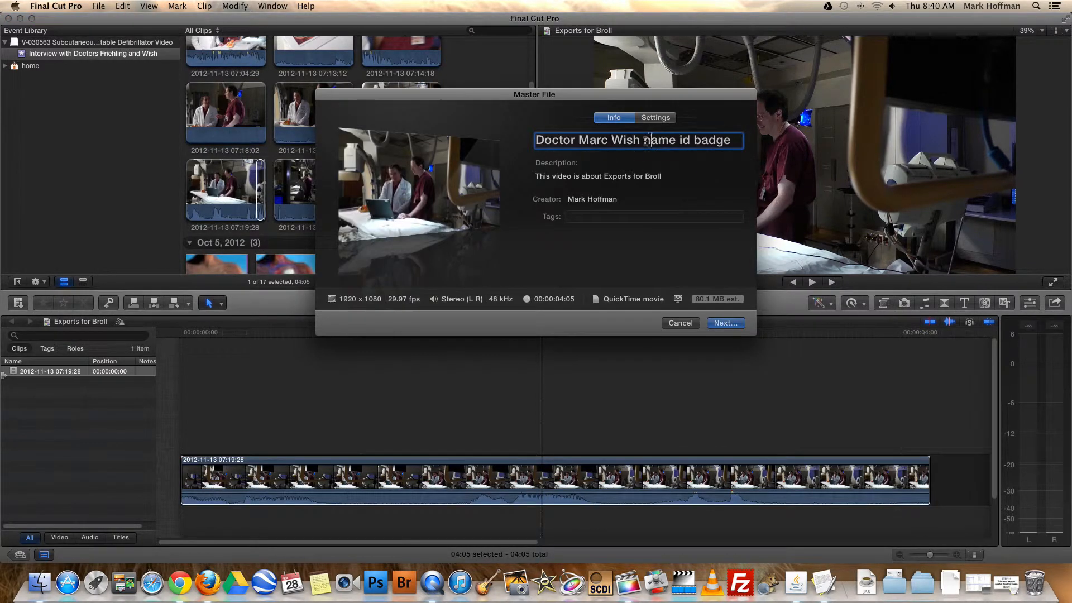
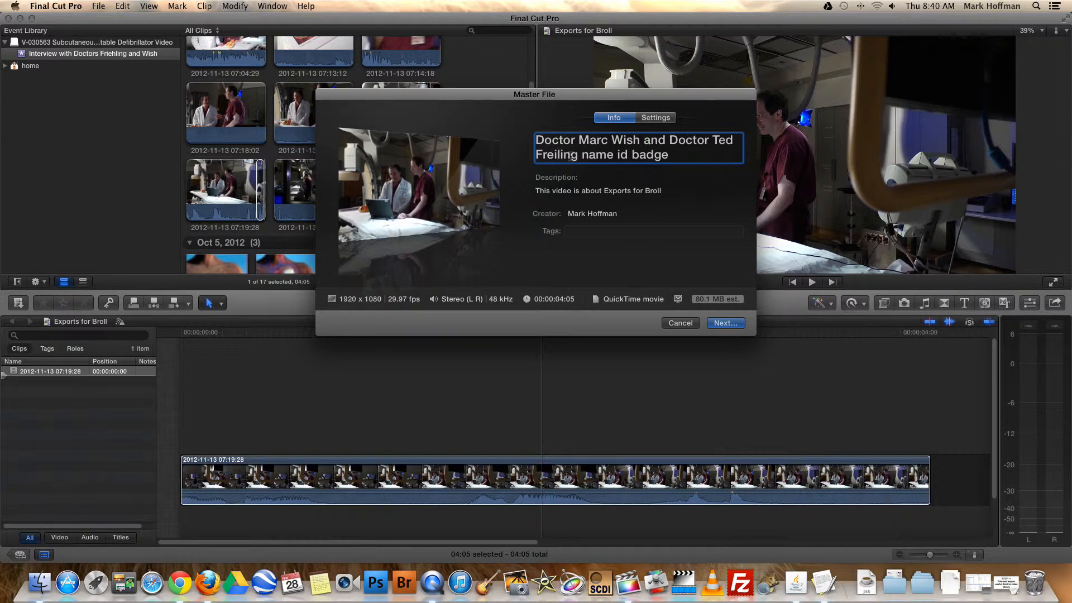
text( h)
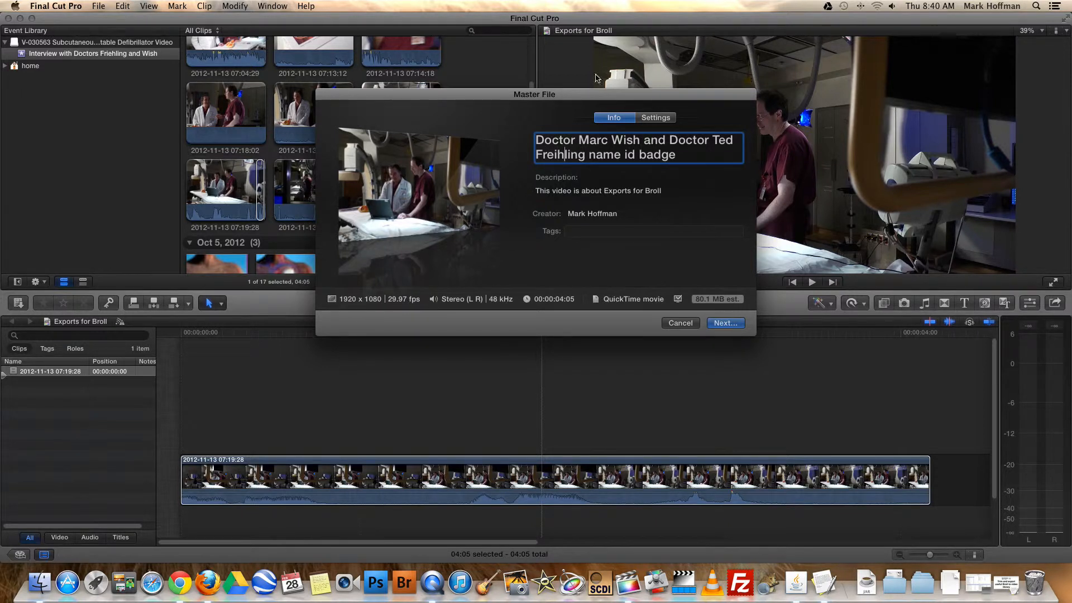
Replace "name id badge" in the title with "in or with computer" and save the master file in the People folder
drag(602, 98, 606, 133)
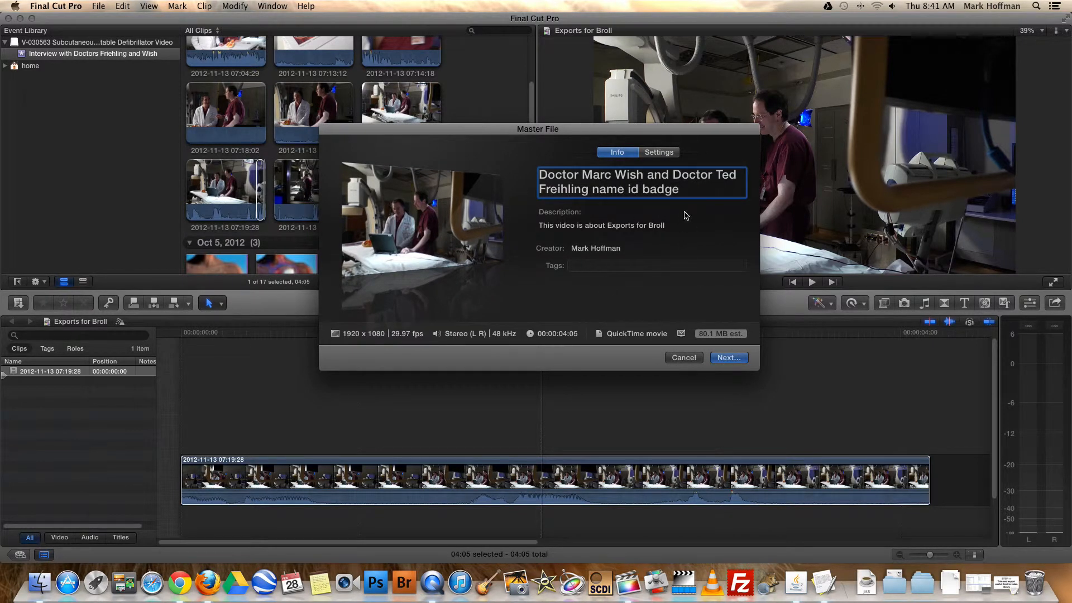
drag(592, 190, 761, 192)
text(in or with computer)
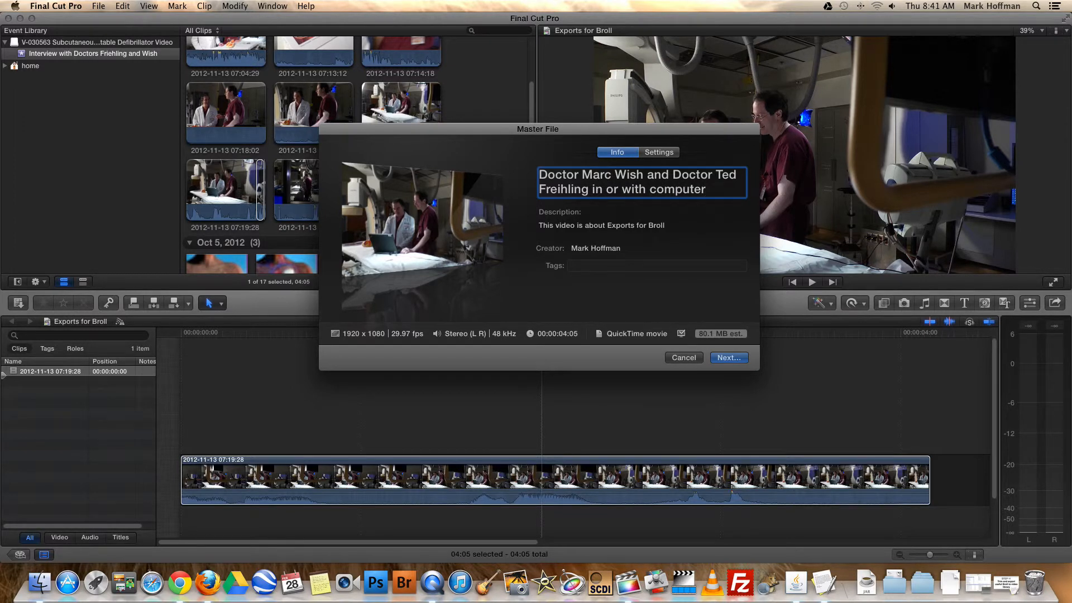
click(728, 357)
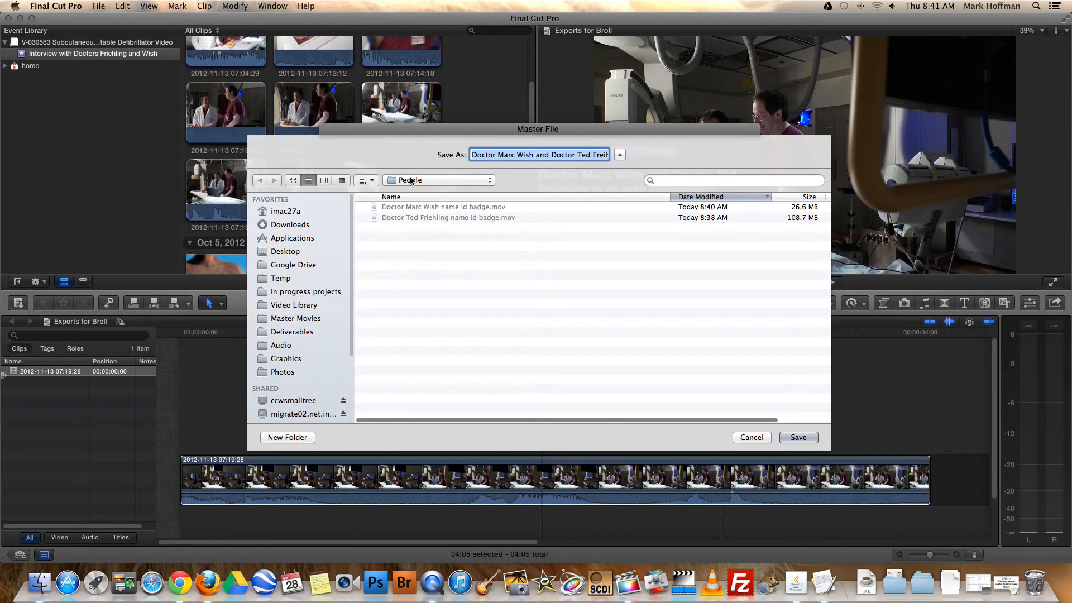
click(794, 438)
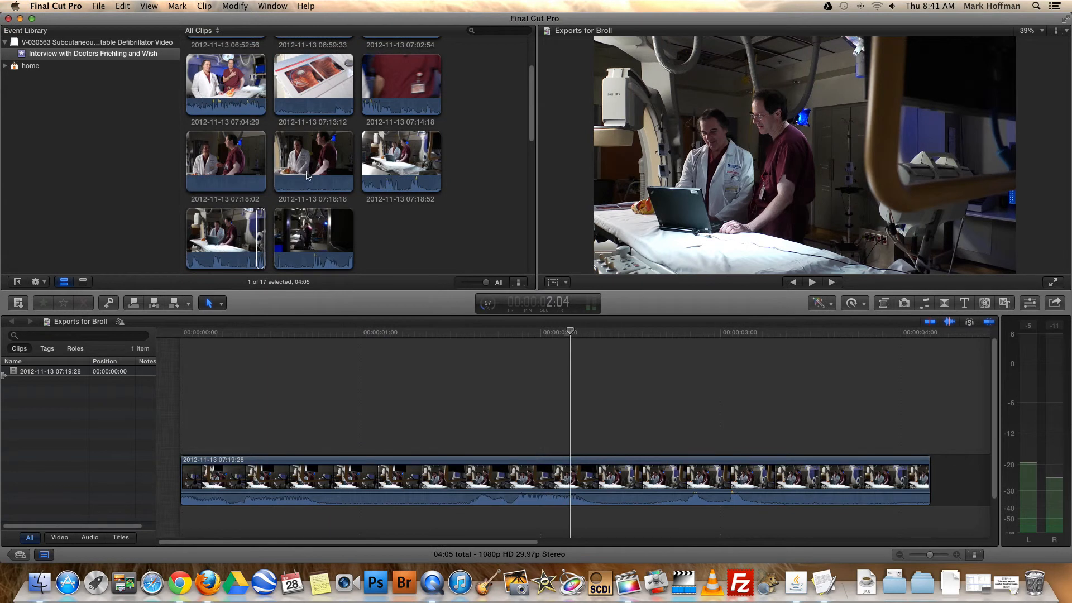
scroll(527, 168, up, 3)
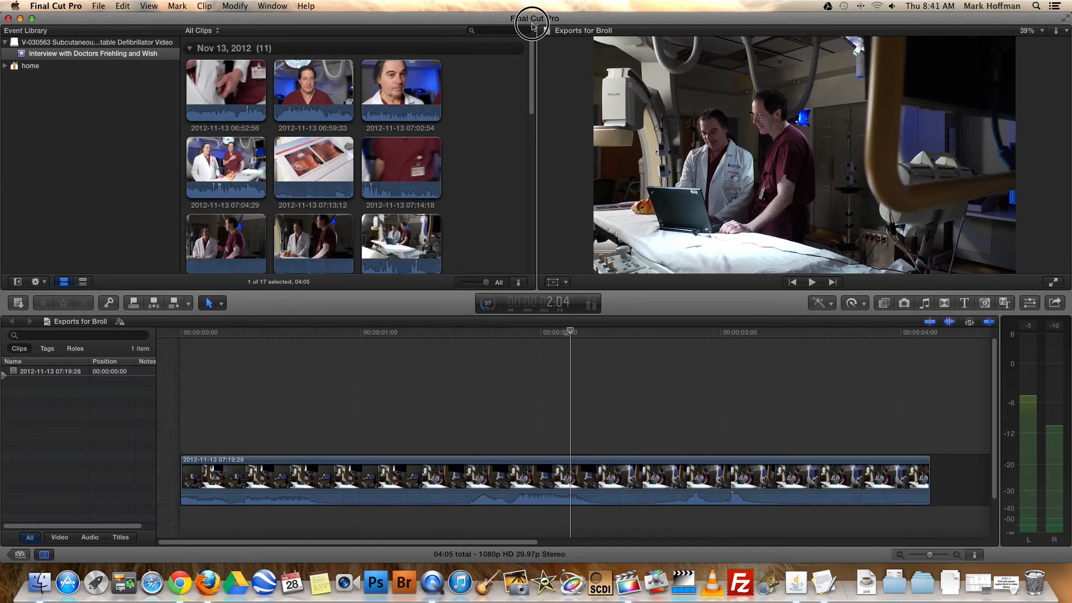
scroll(539, 171, down, 10)
click(549, 356)
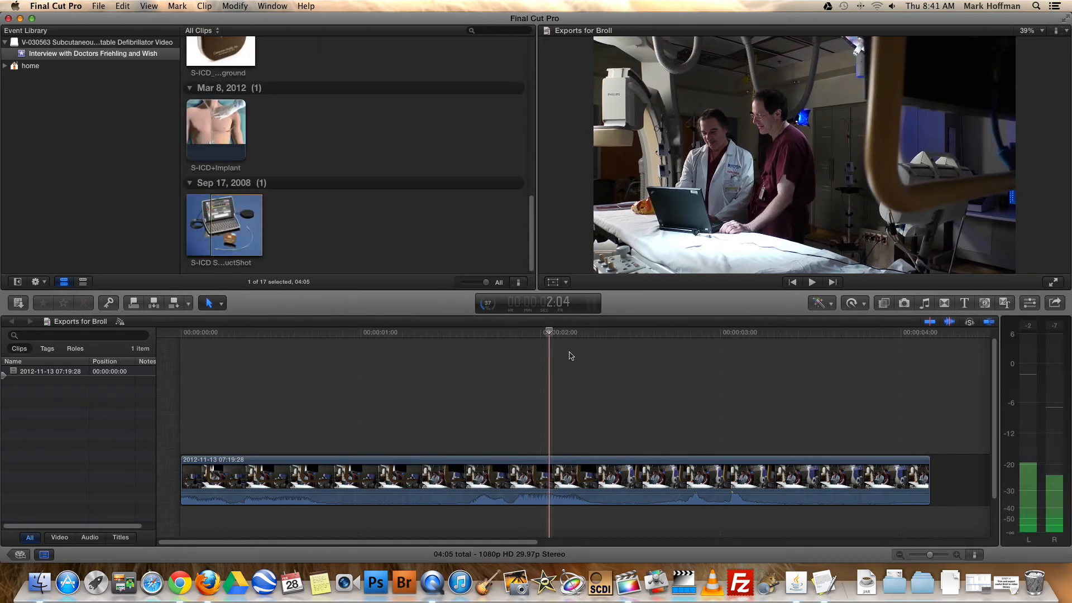
click(622, 355)
click(620, 360)
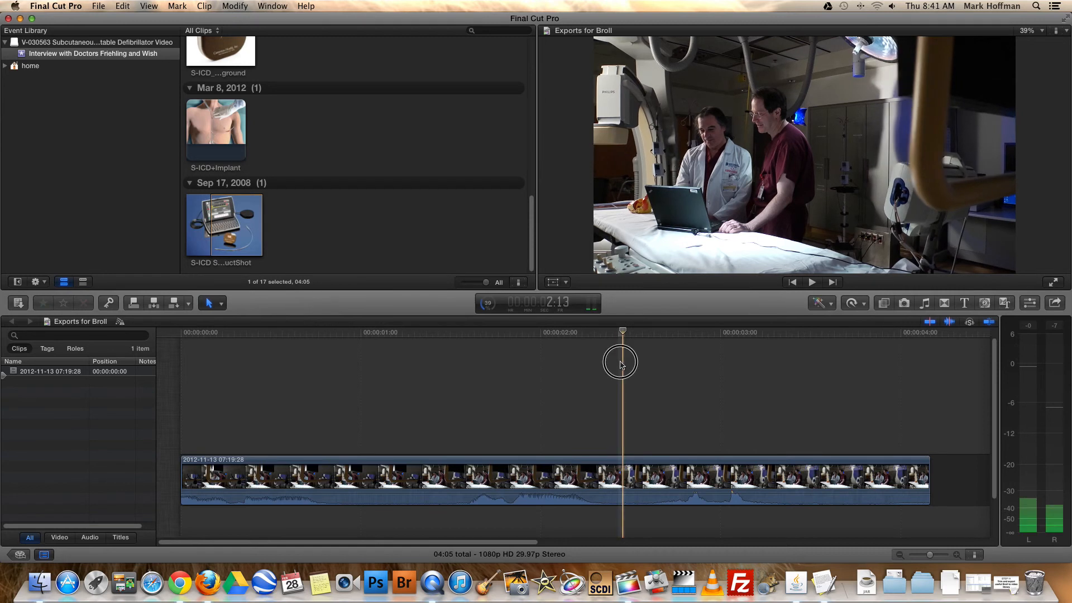
Quit Final Cut Pro
key(super+q)
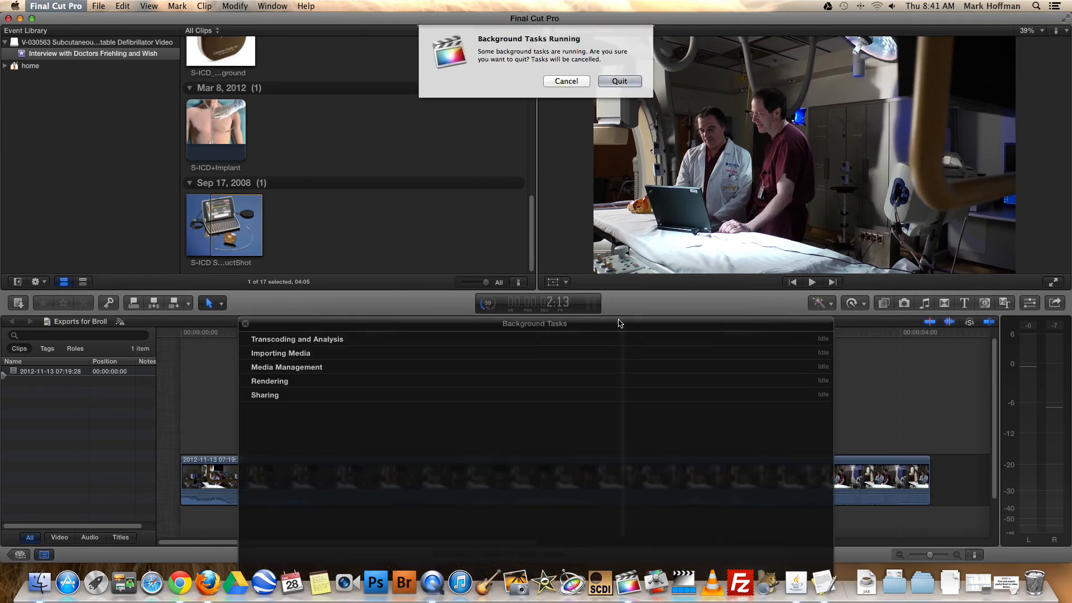